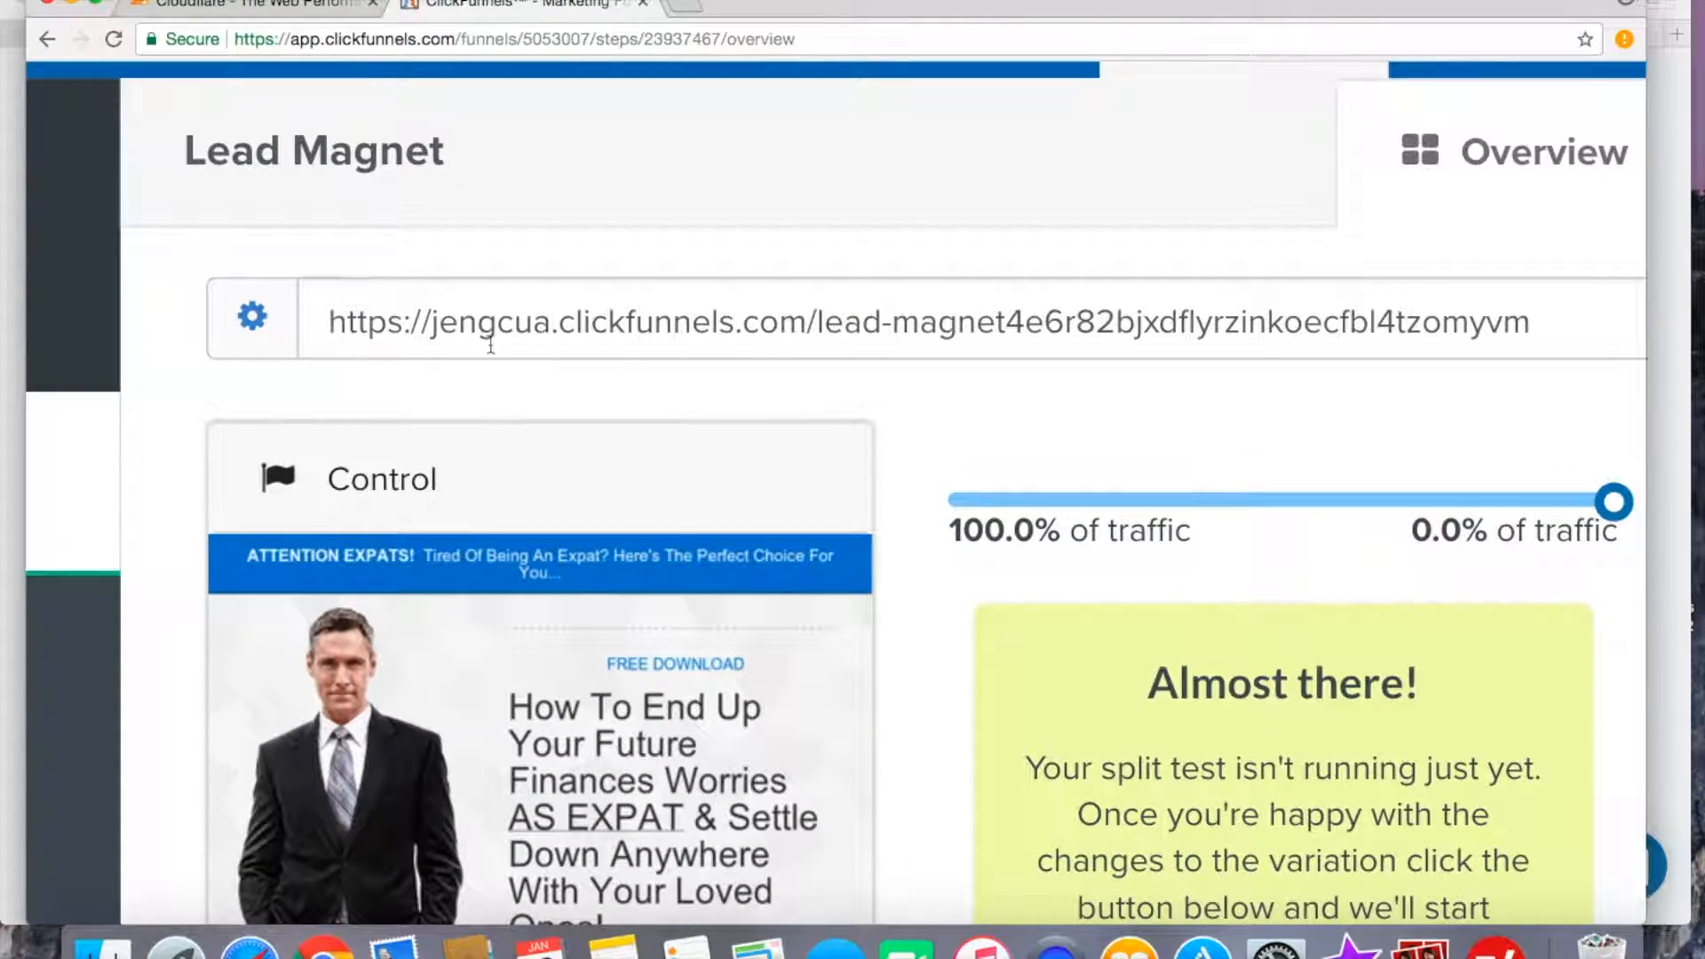
# Examine the funnel step's page URL and its clickfunnels.com domain part.
pyautogui.moveTo(331, 323); pyautogui.dragTo(806, 320)
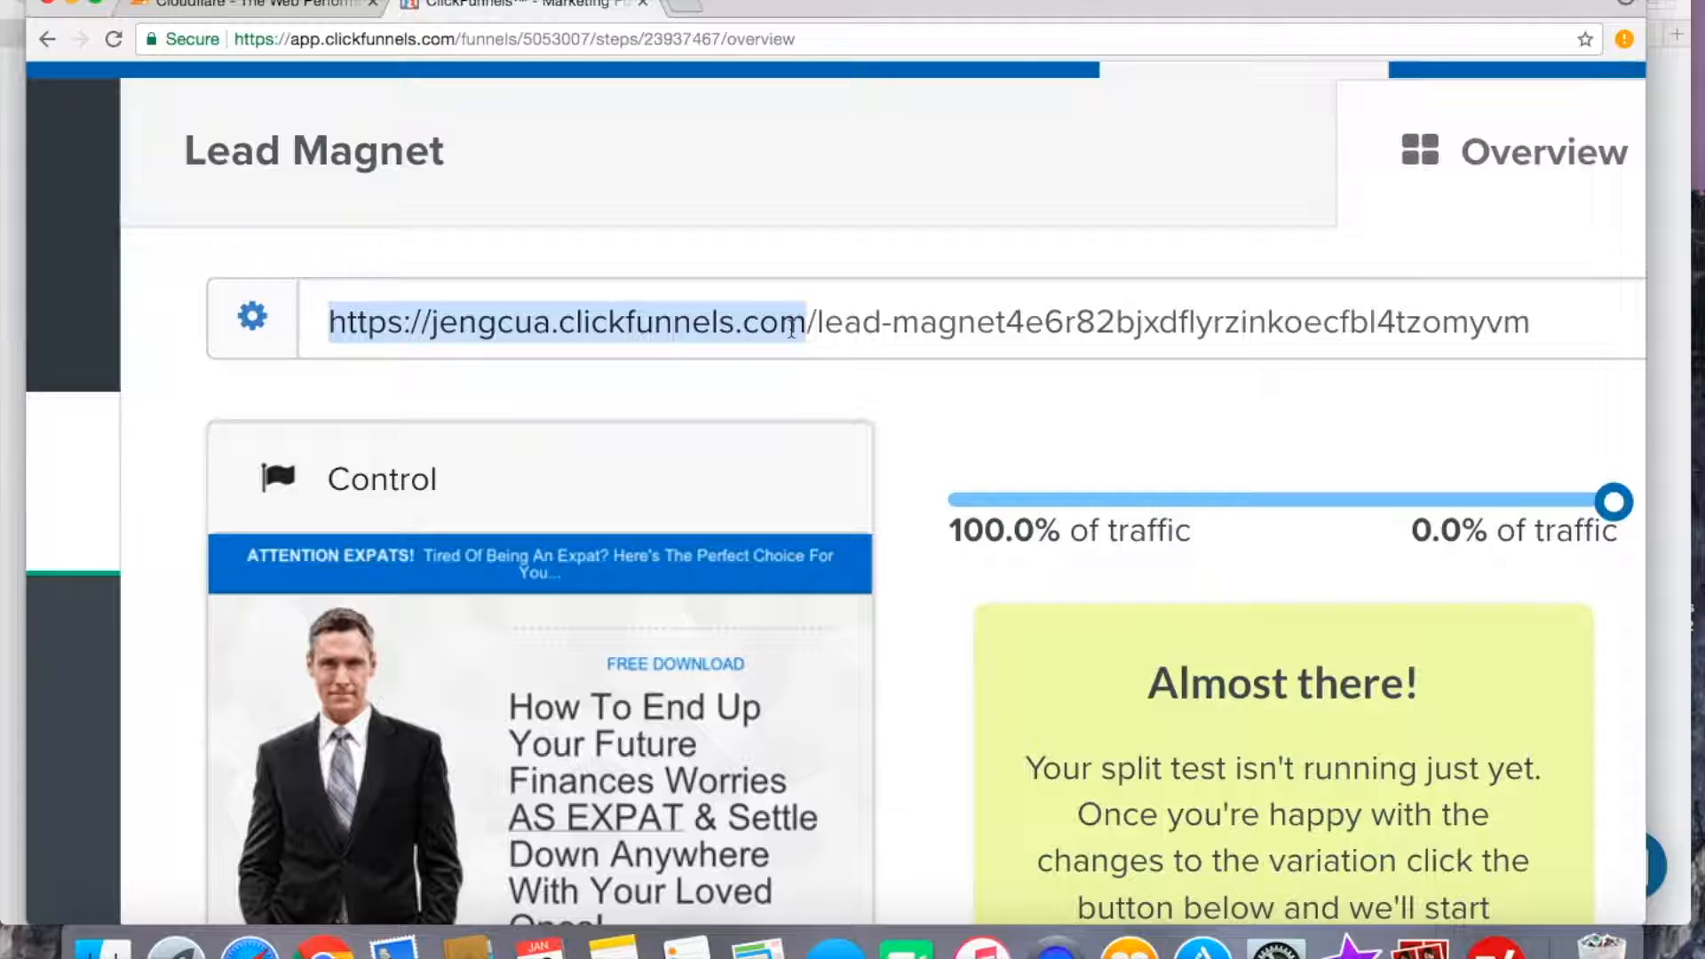
pyautogui.moveTo(806, 323); pyautogui.dragTo(560, 323)
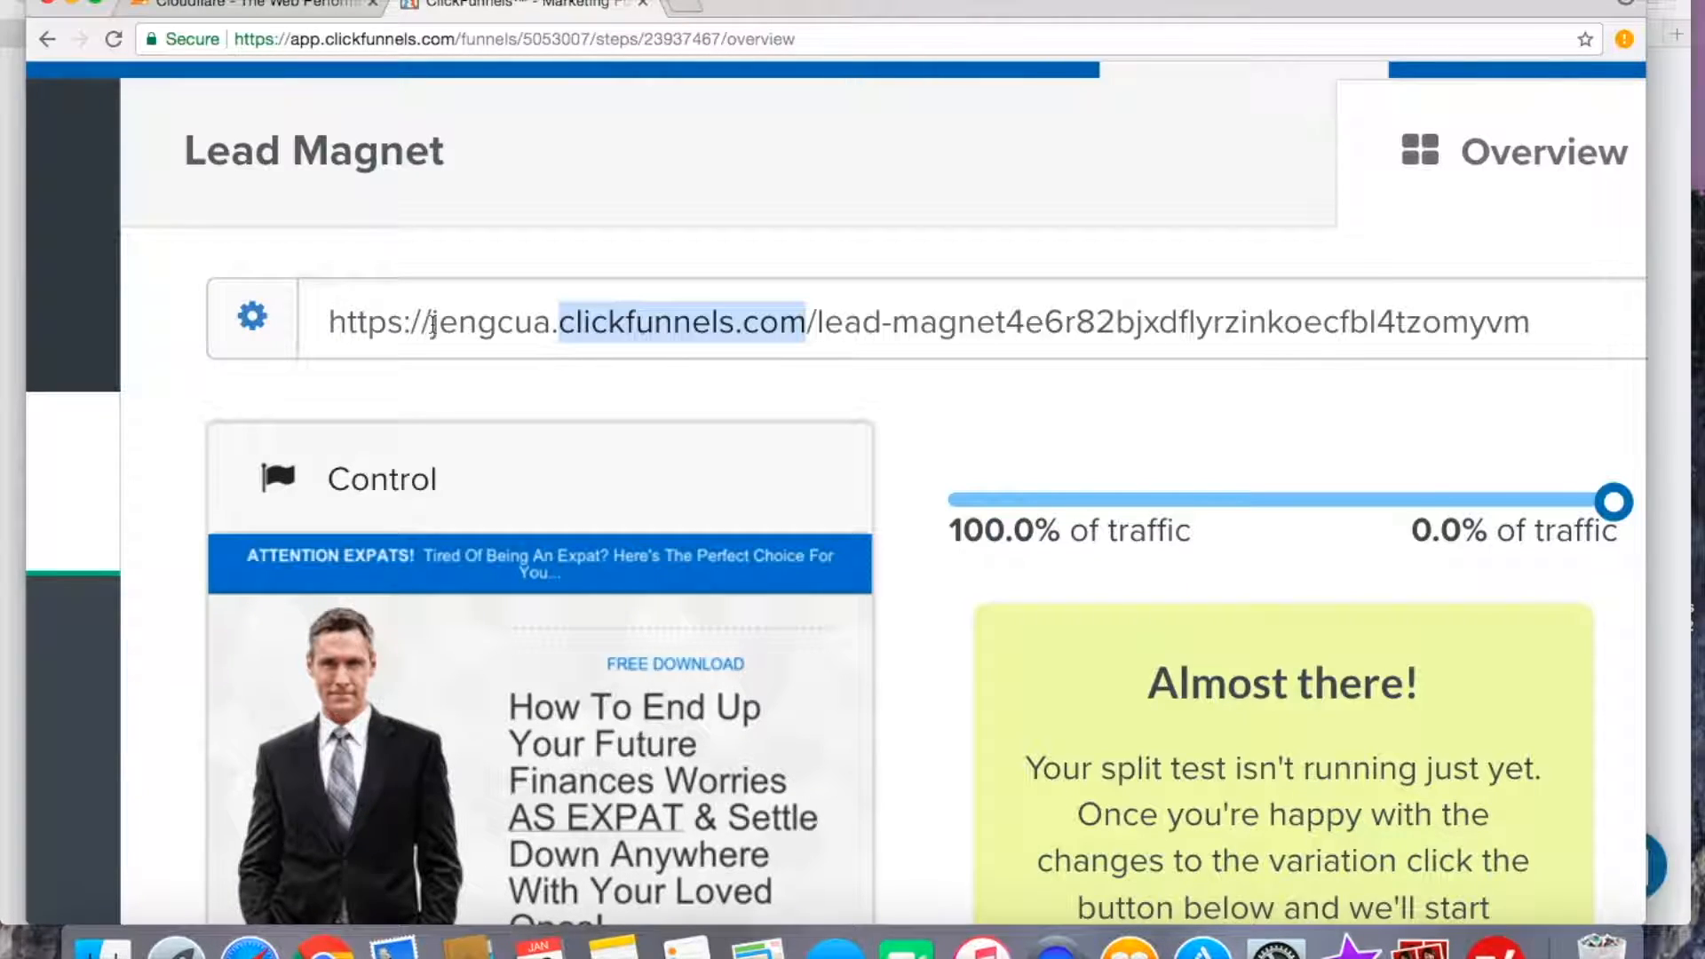
pyautogui.doubleClick(560, 326)
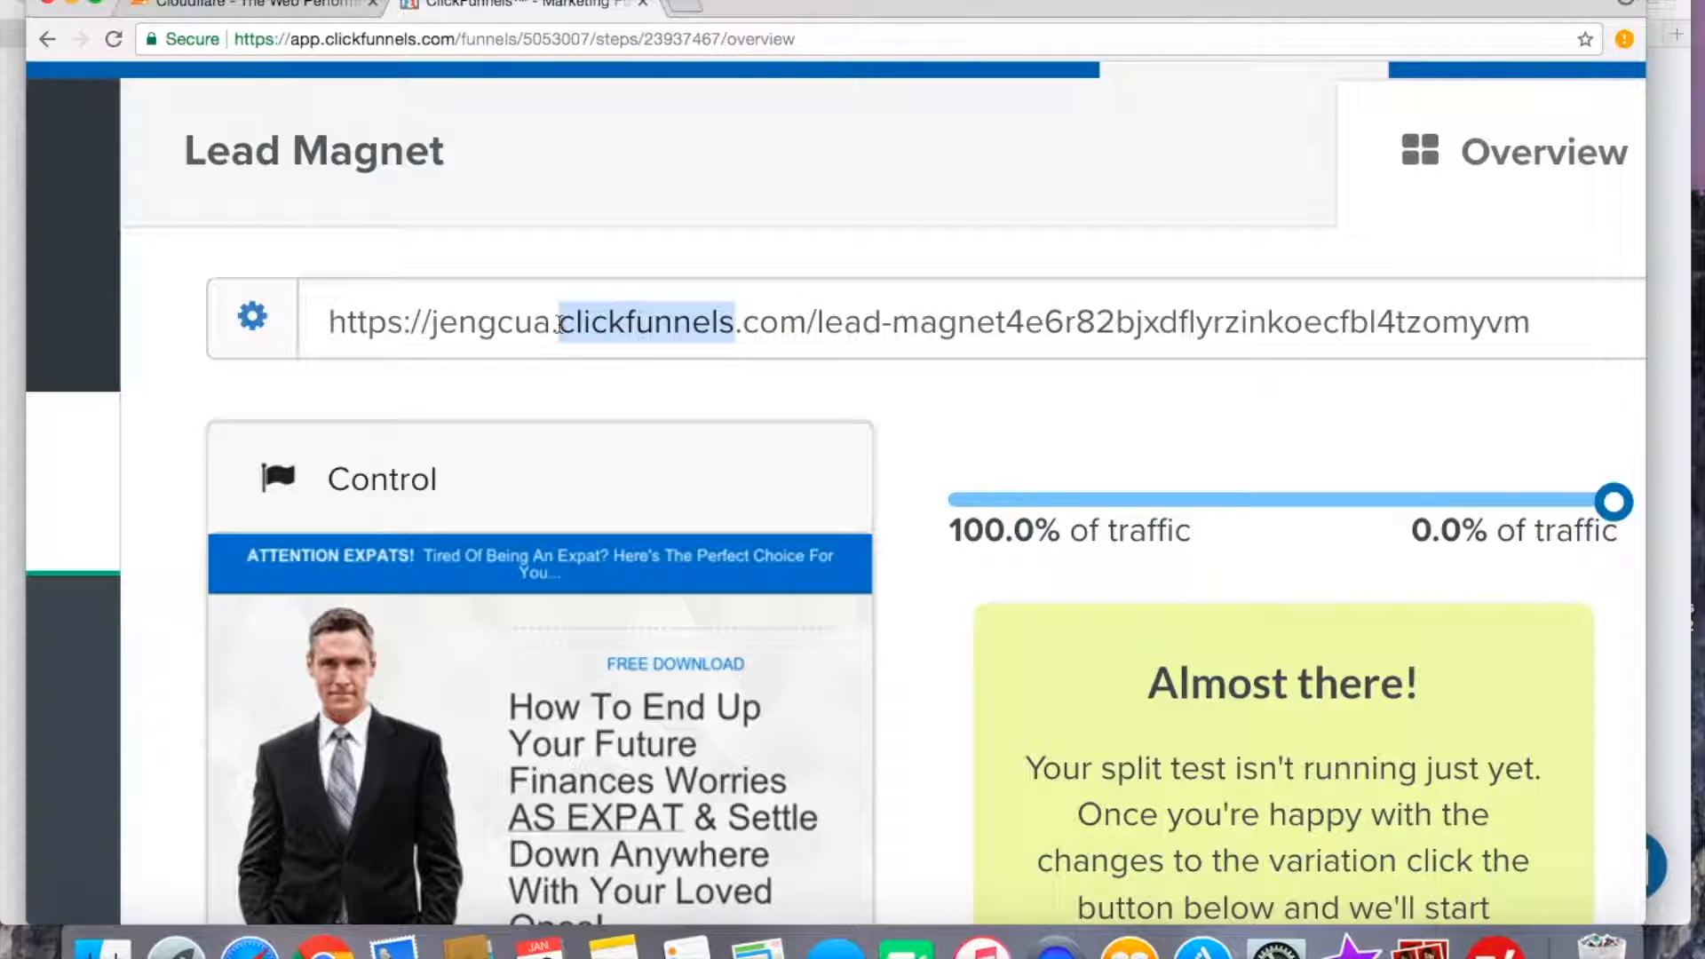
pyautogui.moveTo(668, 324); pyautogui.dragTo(781, 326)
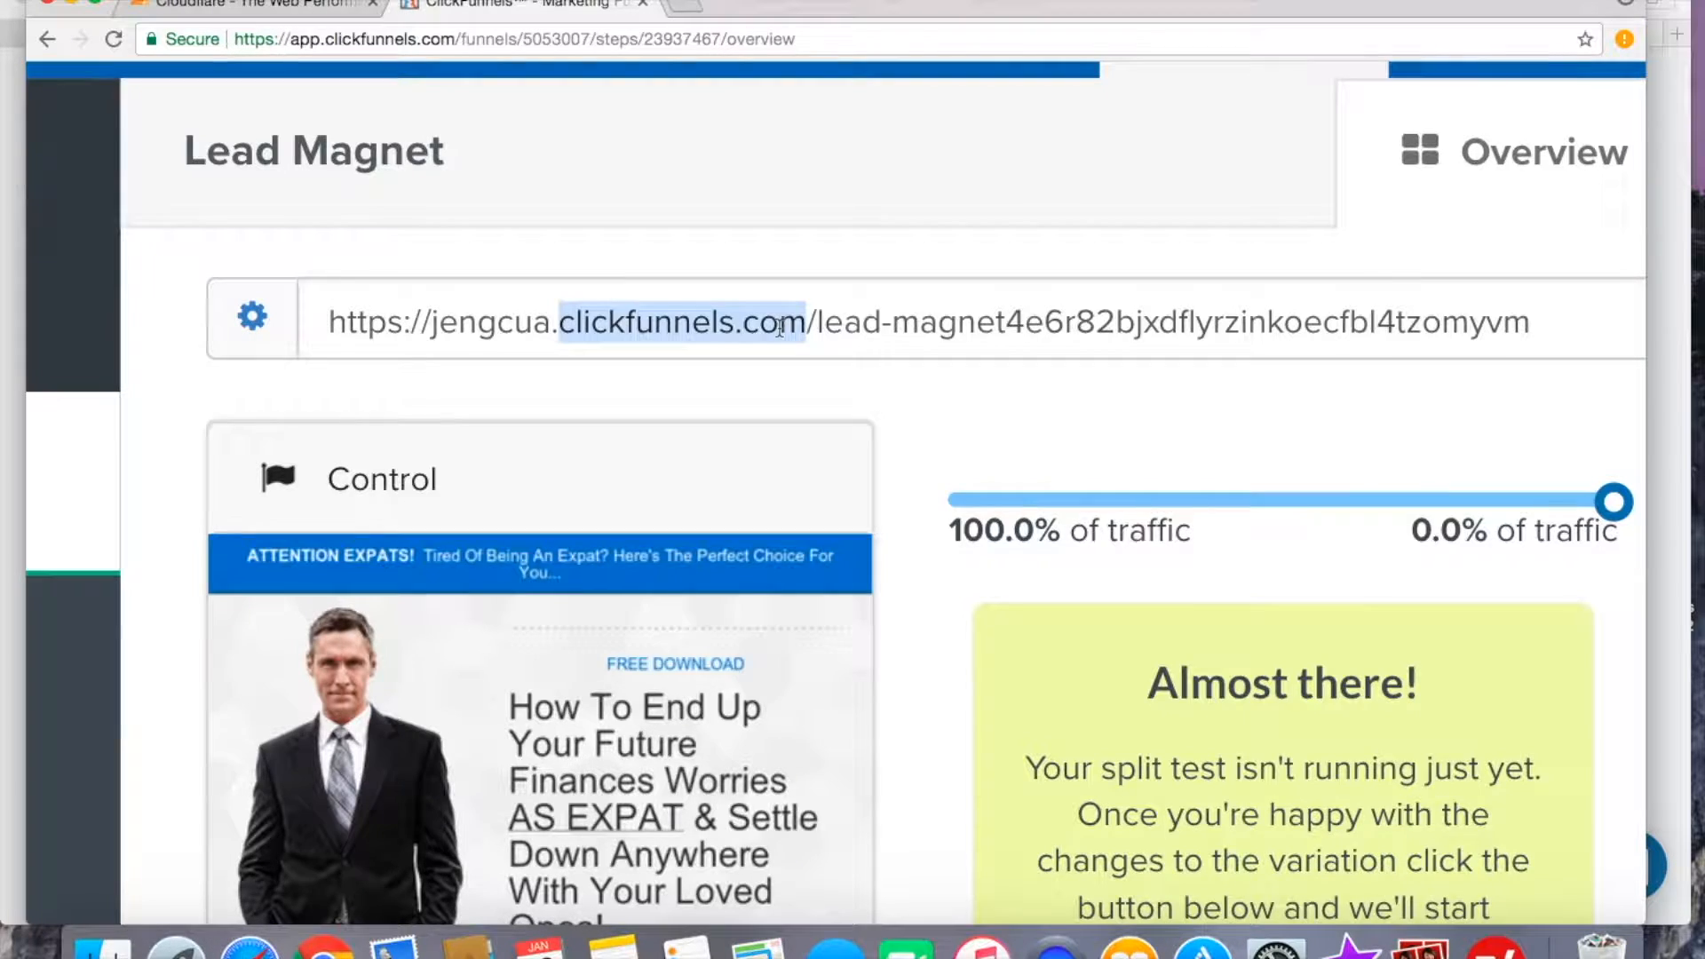
pyautogui.scroll(-3, 780, 328)
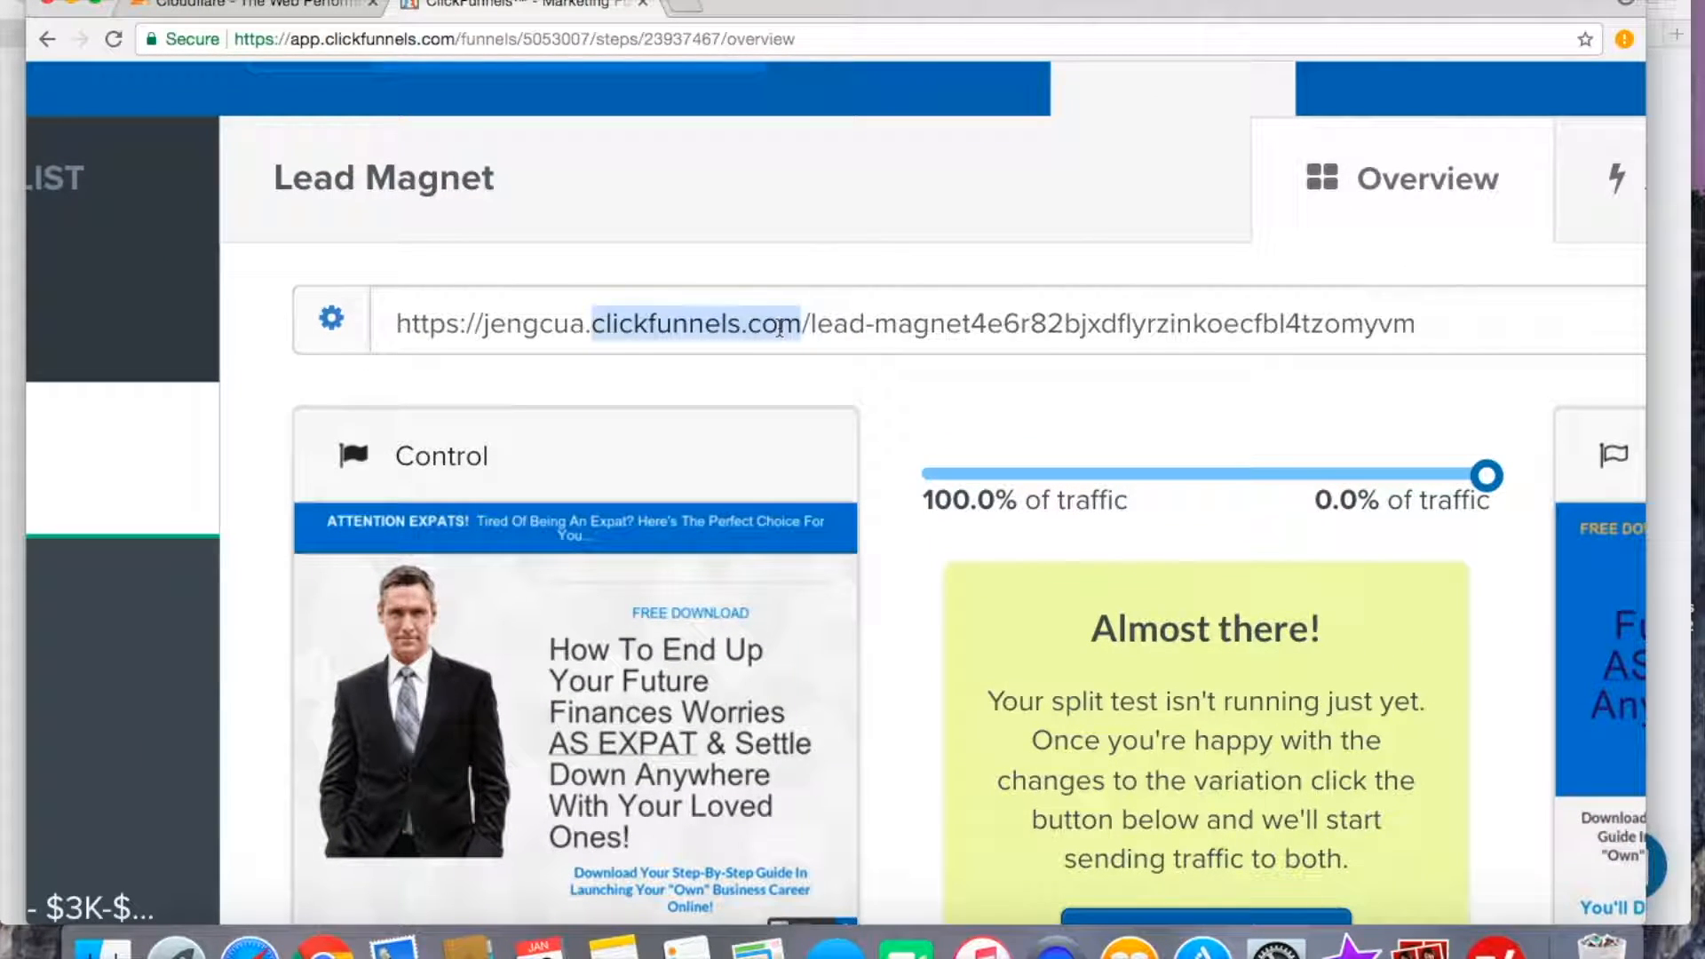
pyautogui.scroll(-3, 780, 327)
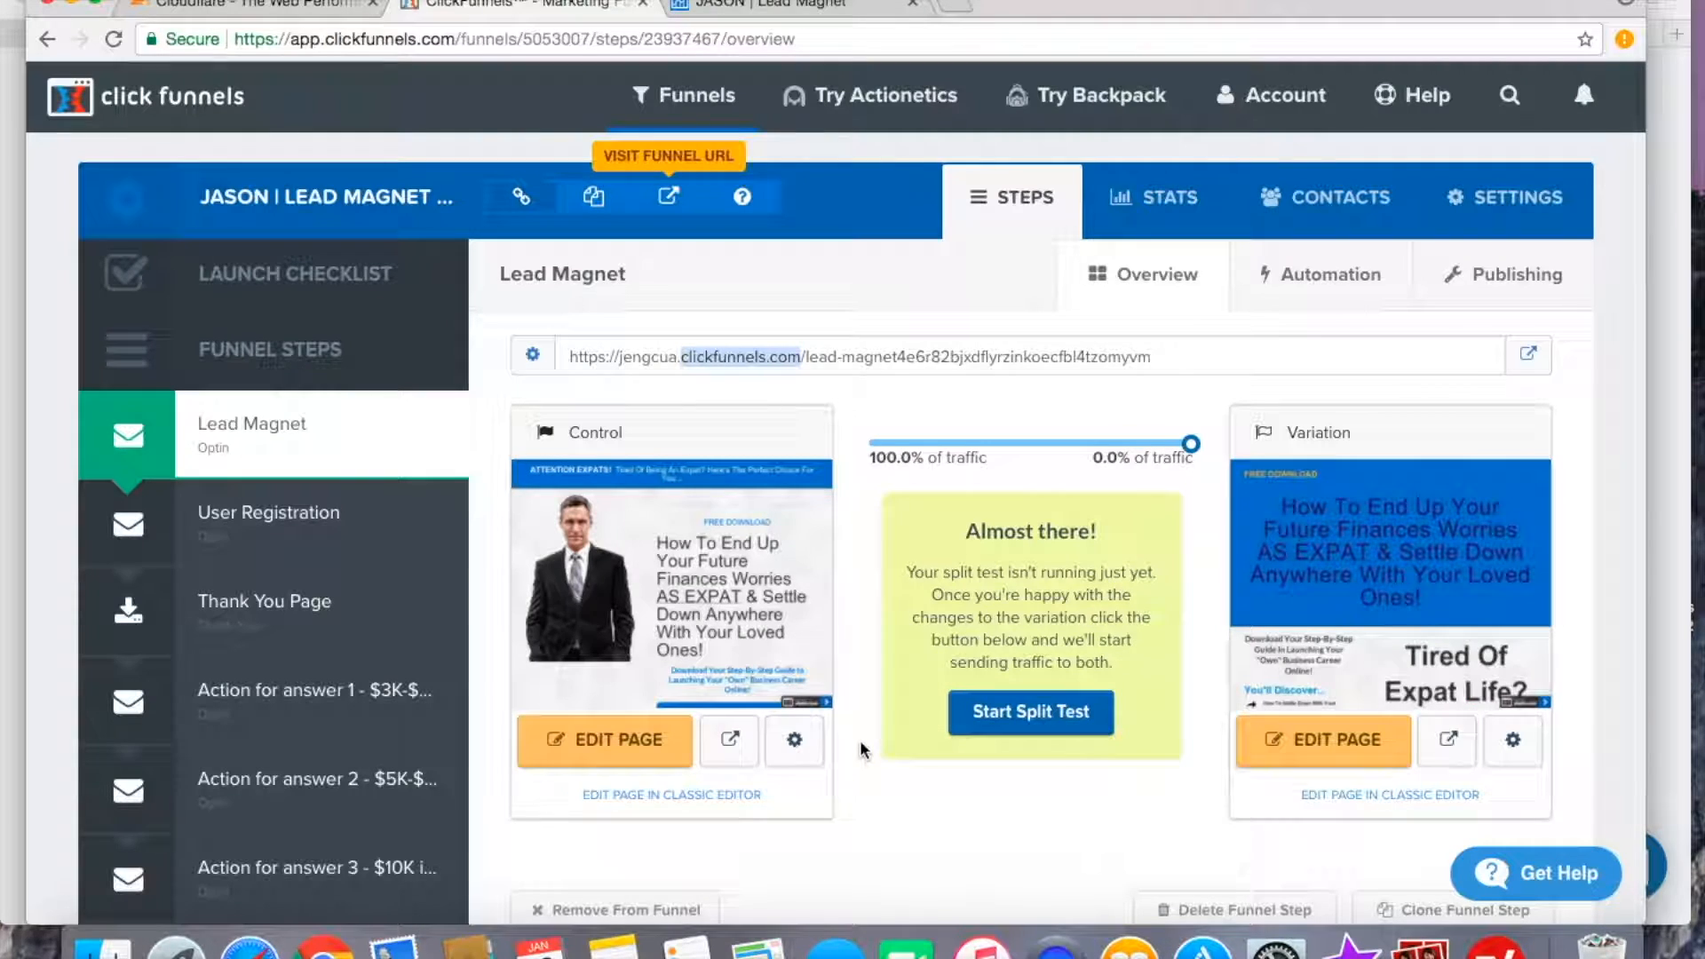
# Open the account's domain settings and start adding an existing domain you already own.
pyautogui.moveTo(1274, 98)
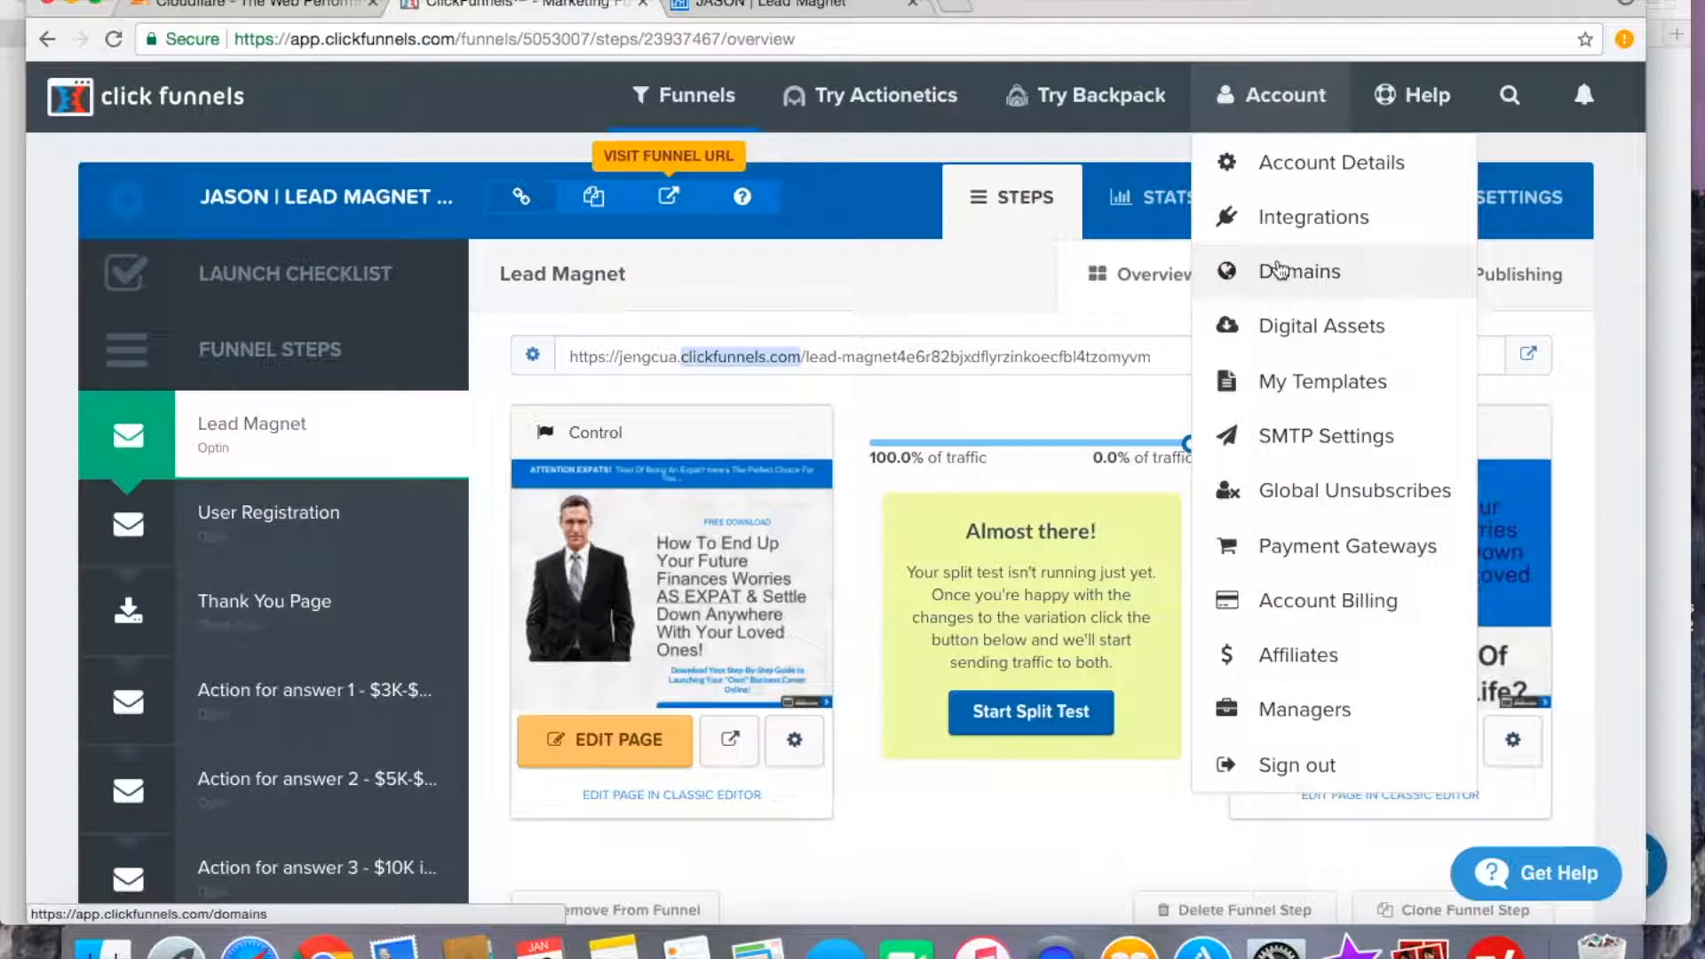
pyautogui.click(1309, 277)
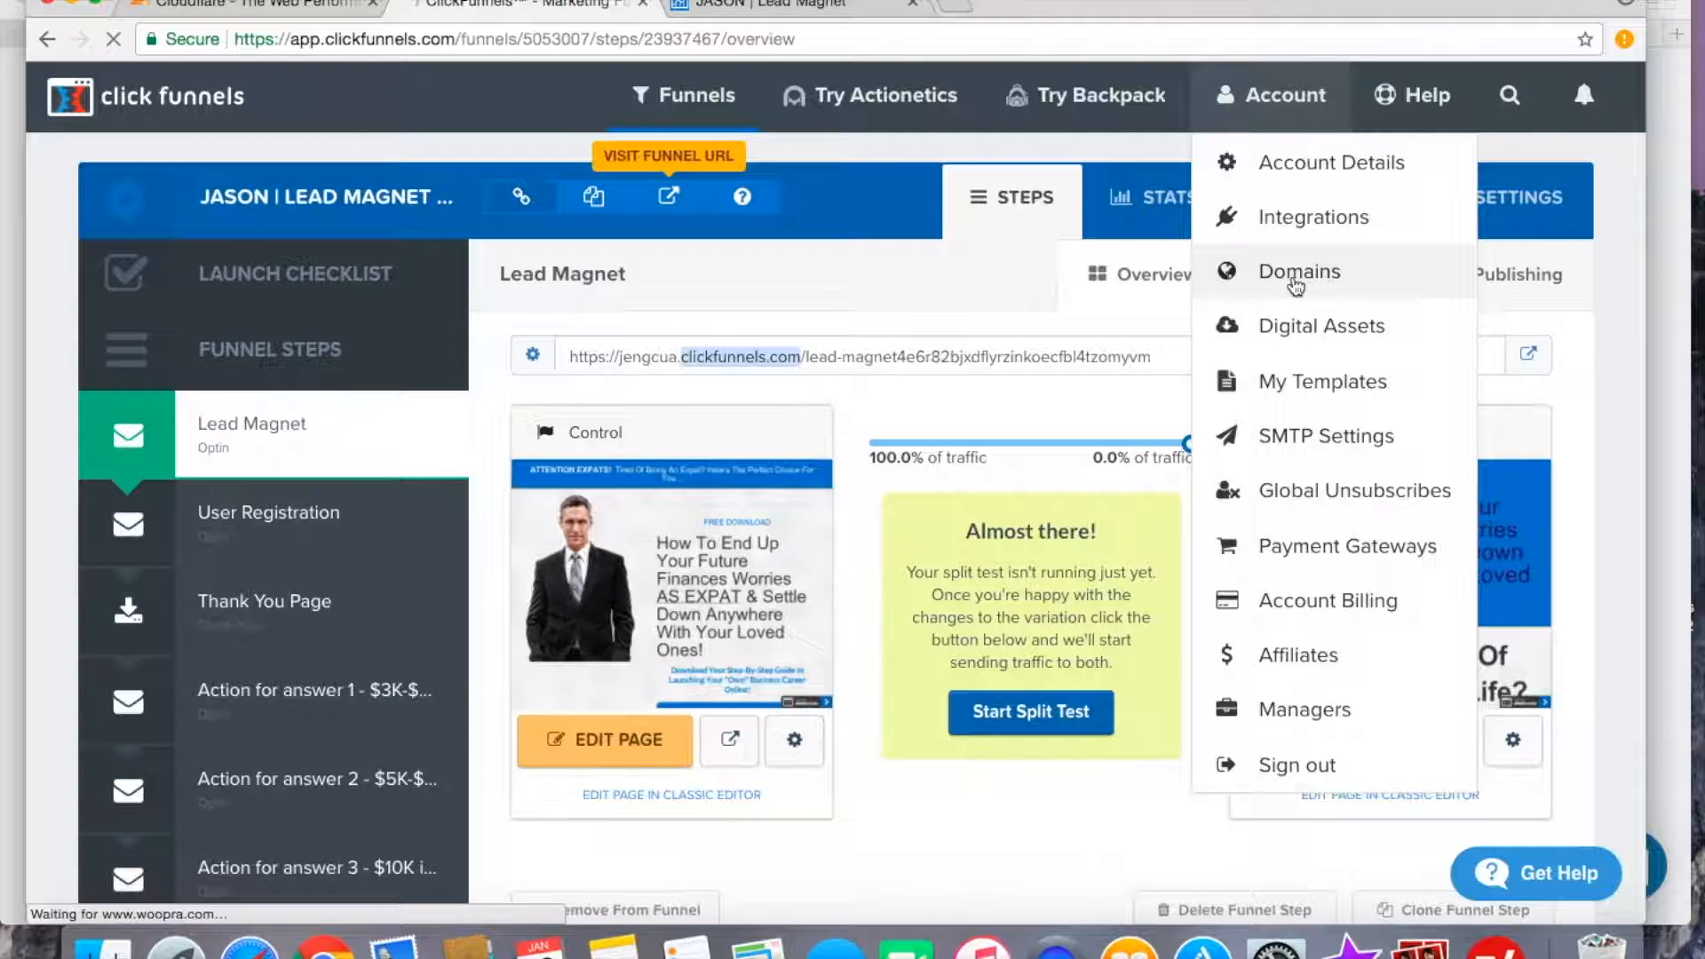
pyautogui.scroll(-5, 1190, 440)
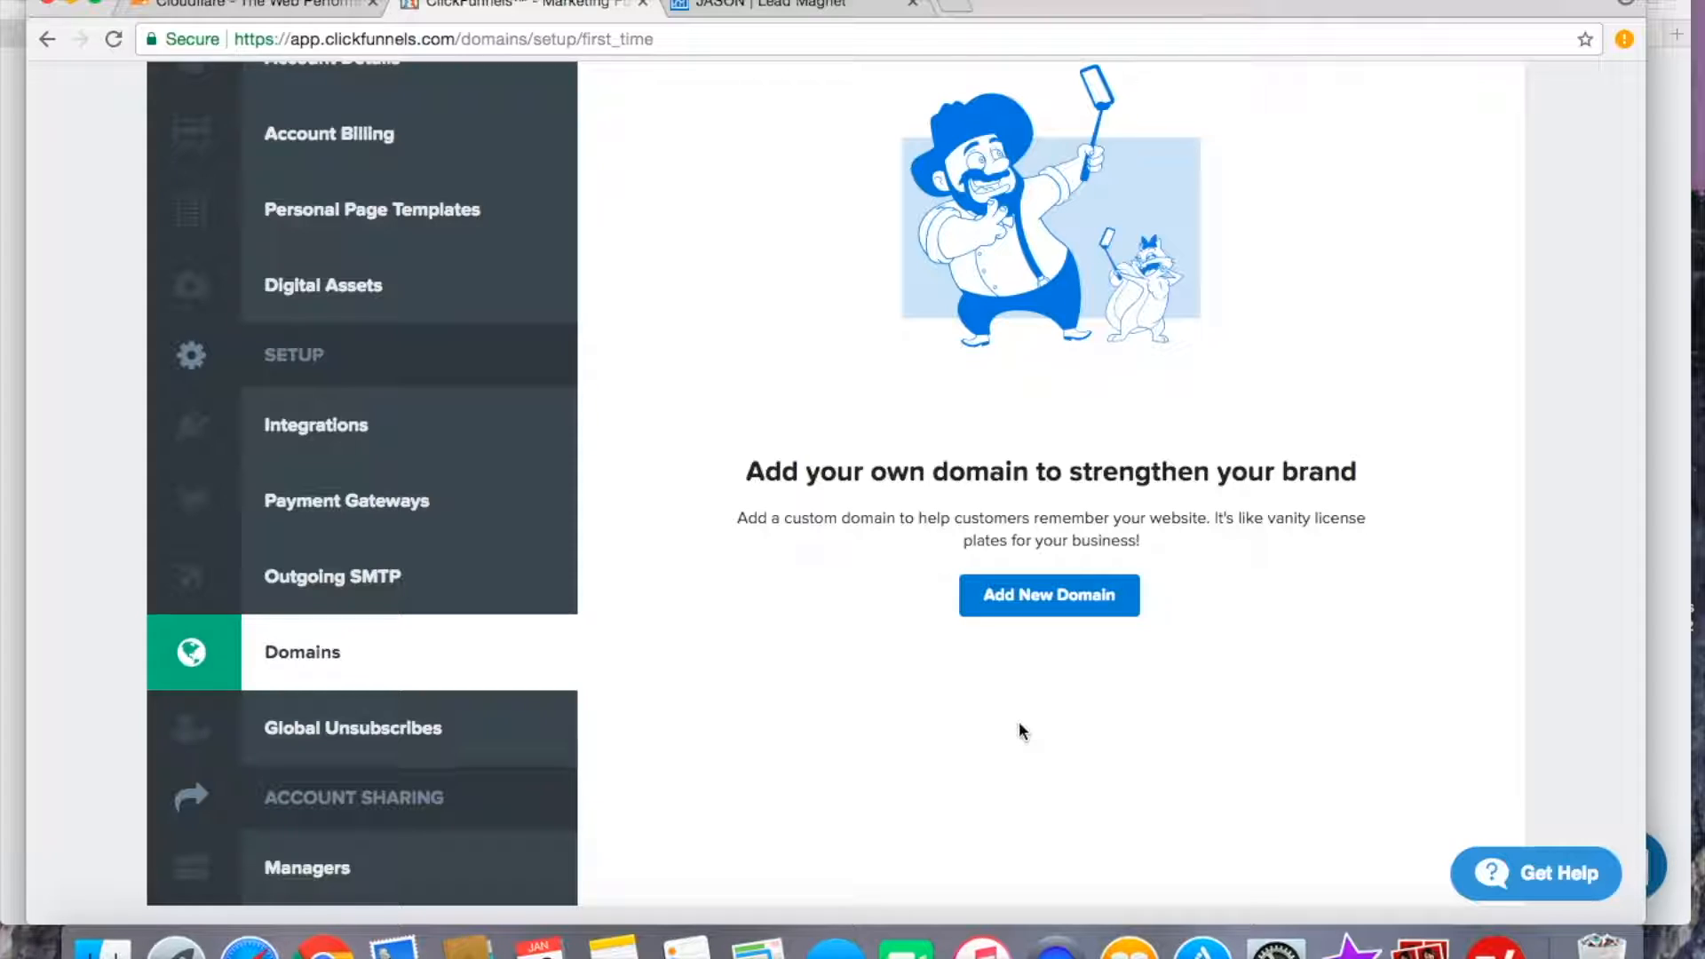
pyautogui.scroll(-1, 1019, 731)
pyautogui.scroll(1, 1020, 730)
pyautogui.scroll(-1, 1022, 730)
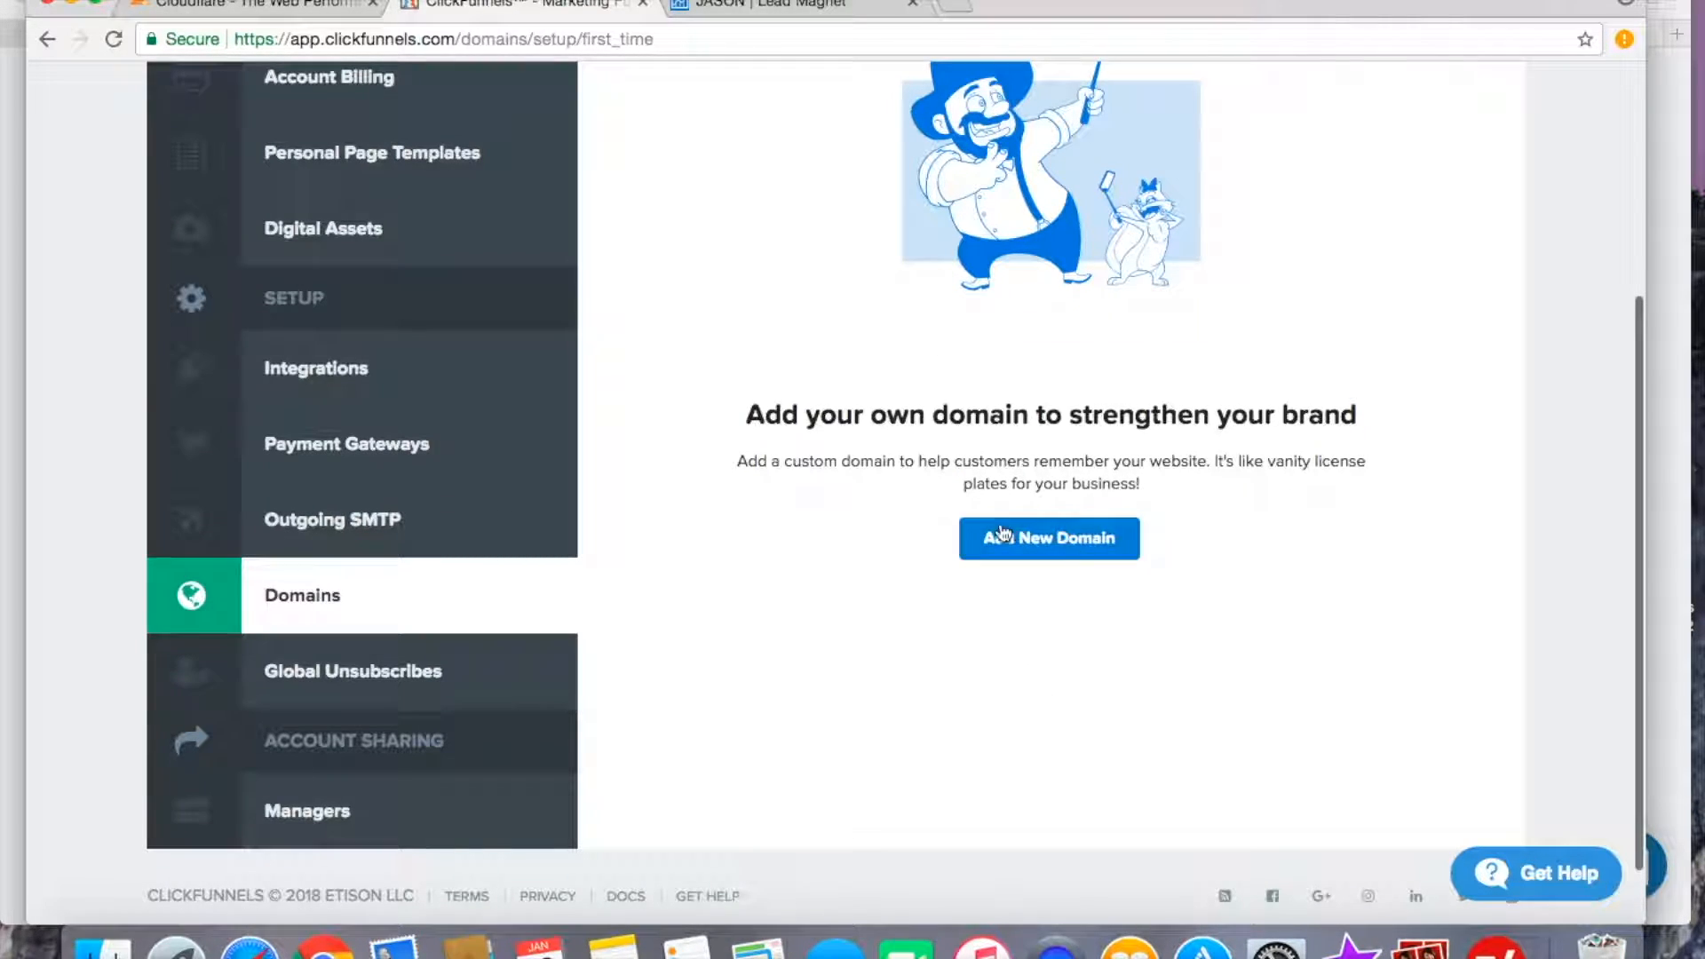
pyautogui.click(1021, 544)
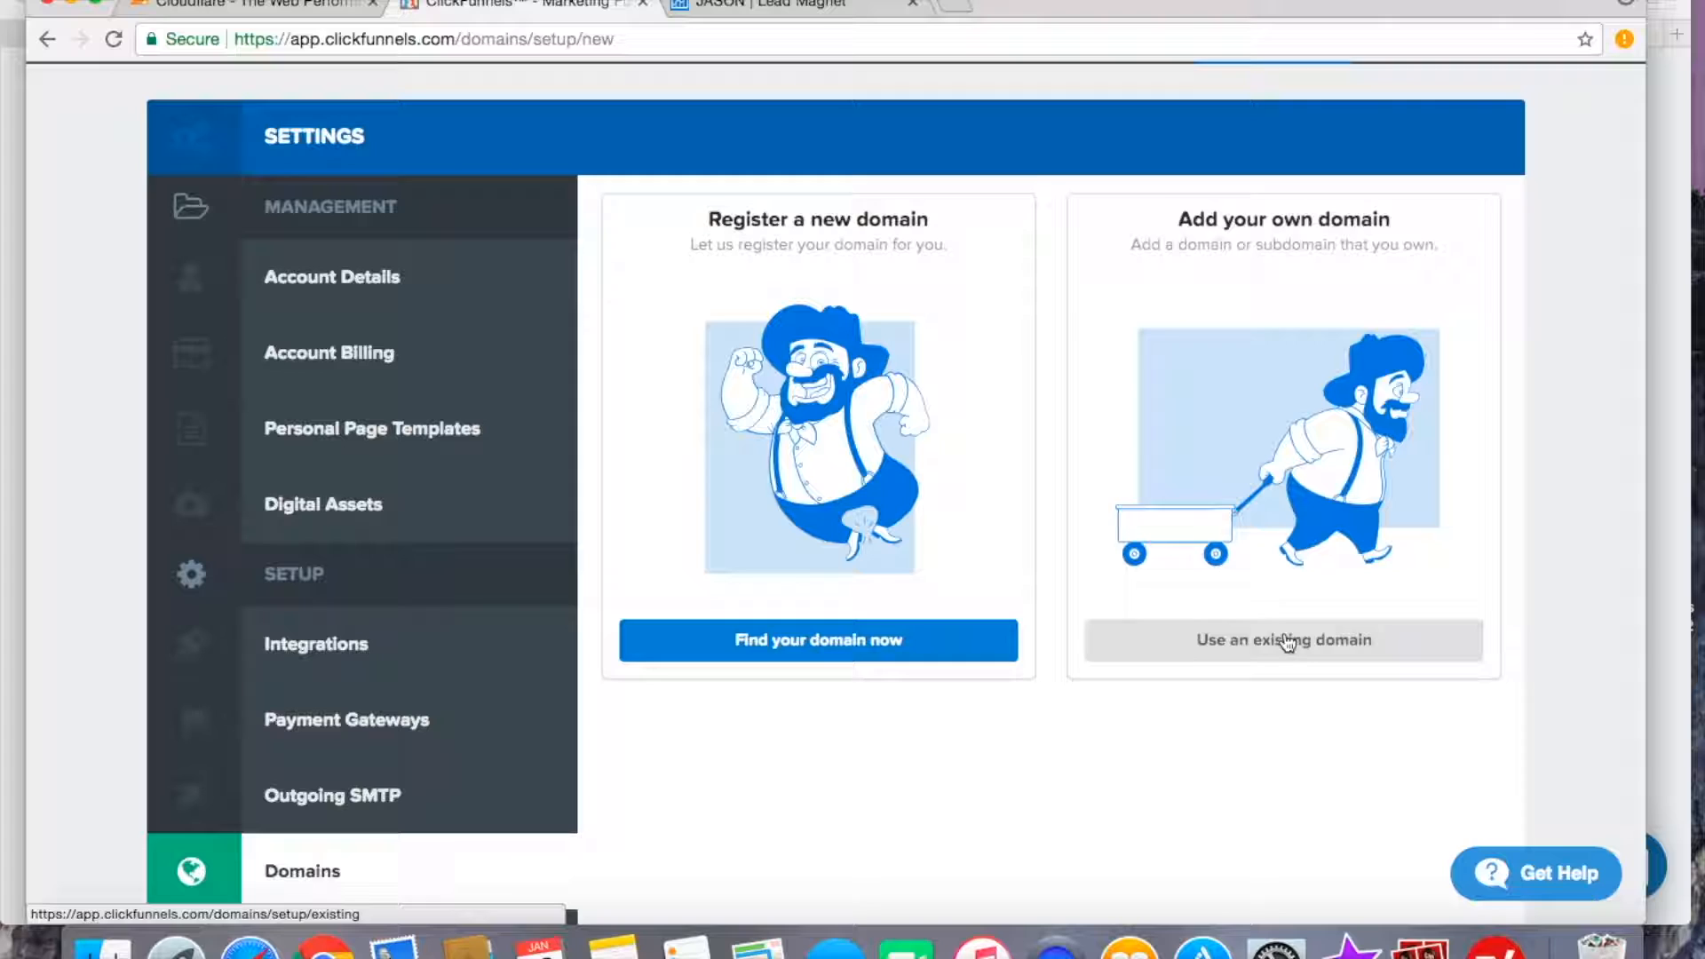
pyautogui.click(1200, 653)
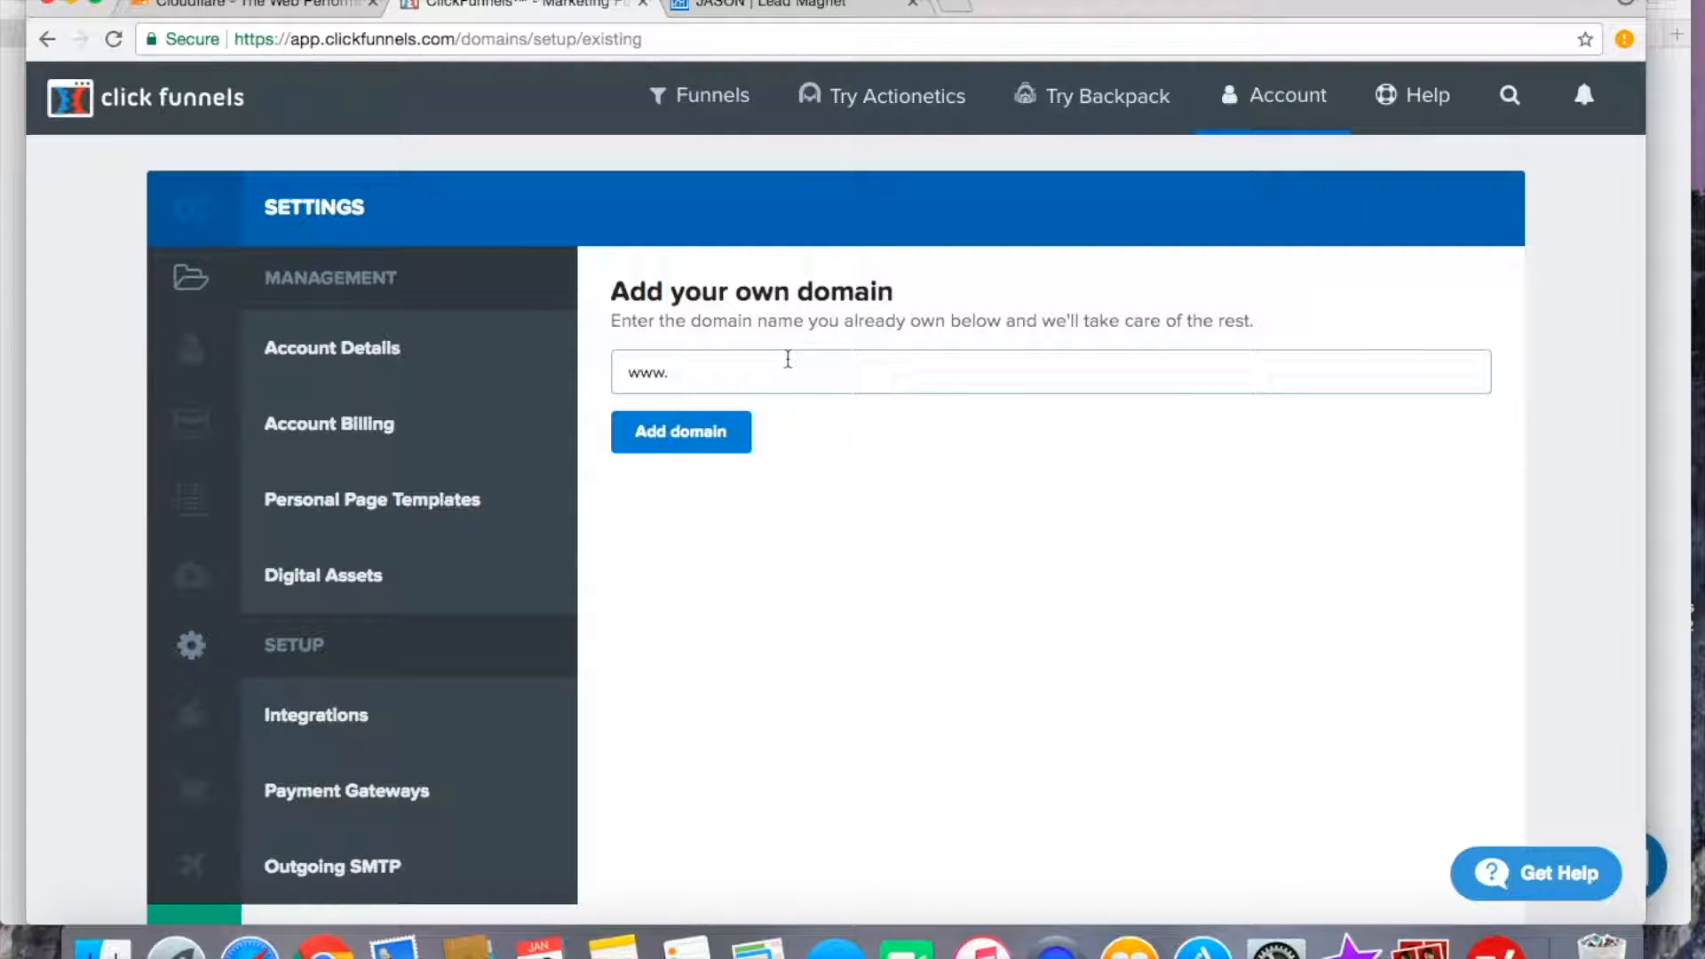
pyautogui.click(685, 371)
pyautogui.write('trafficsors.com')
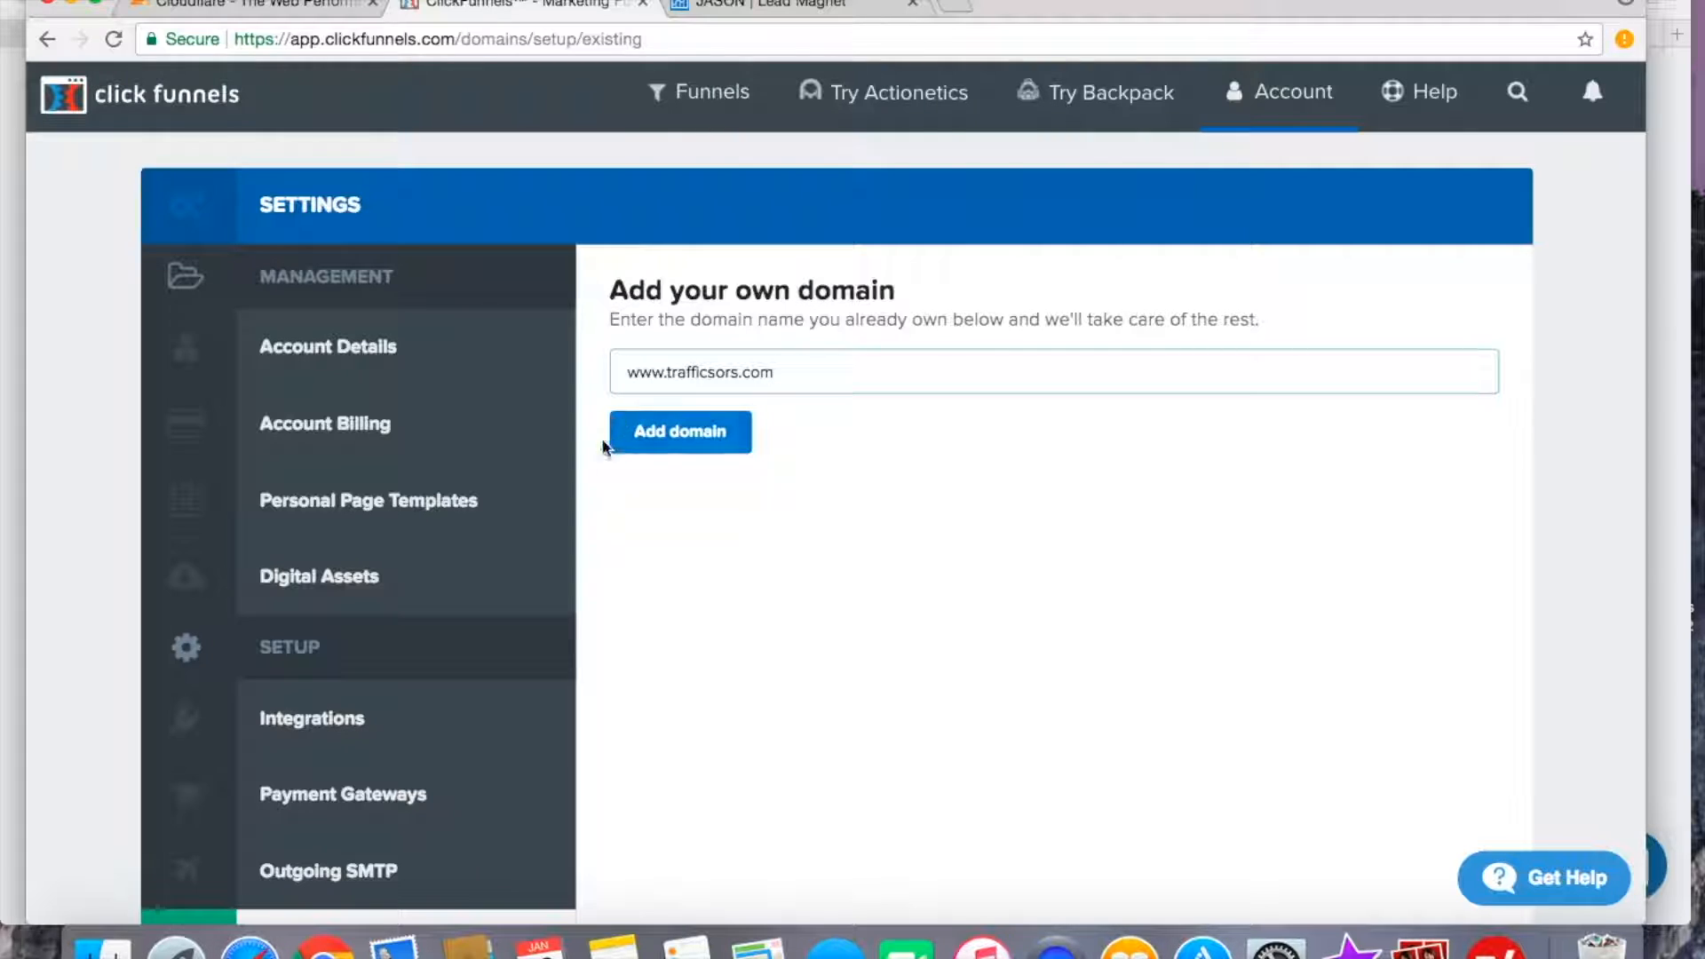
pyautogui.click(670, 444)
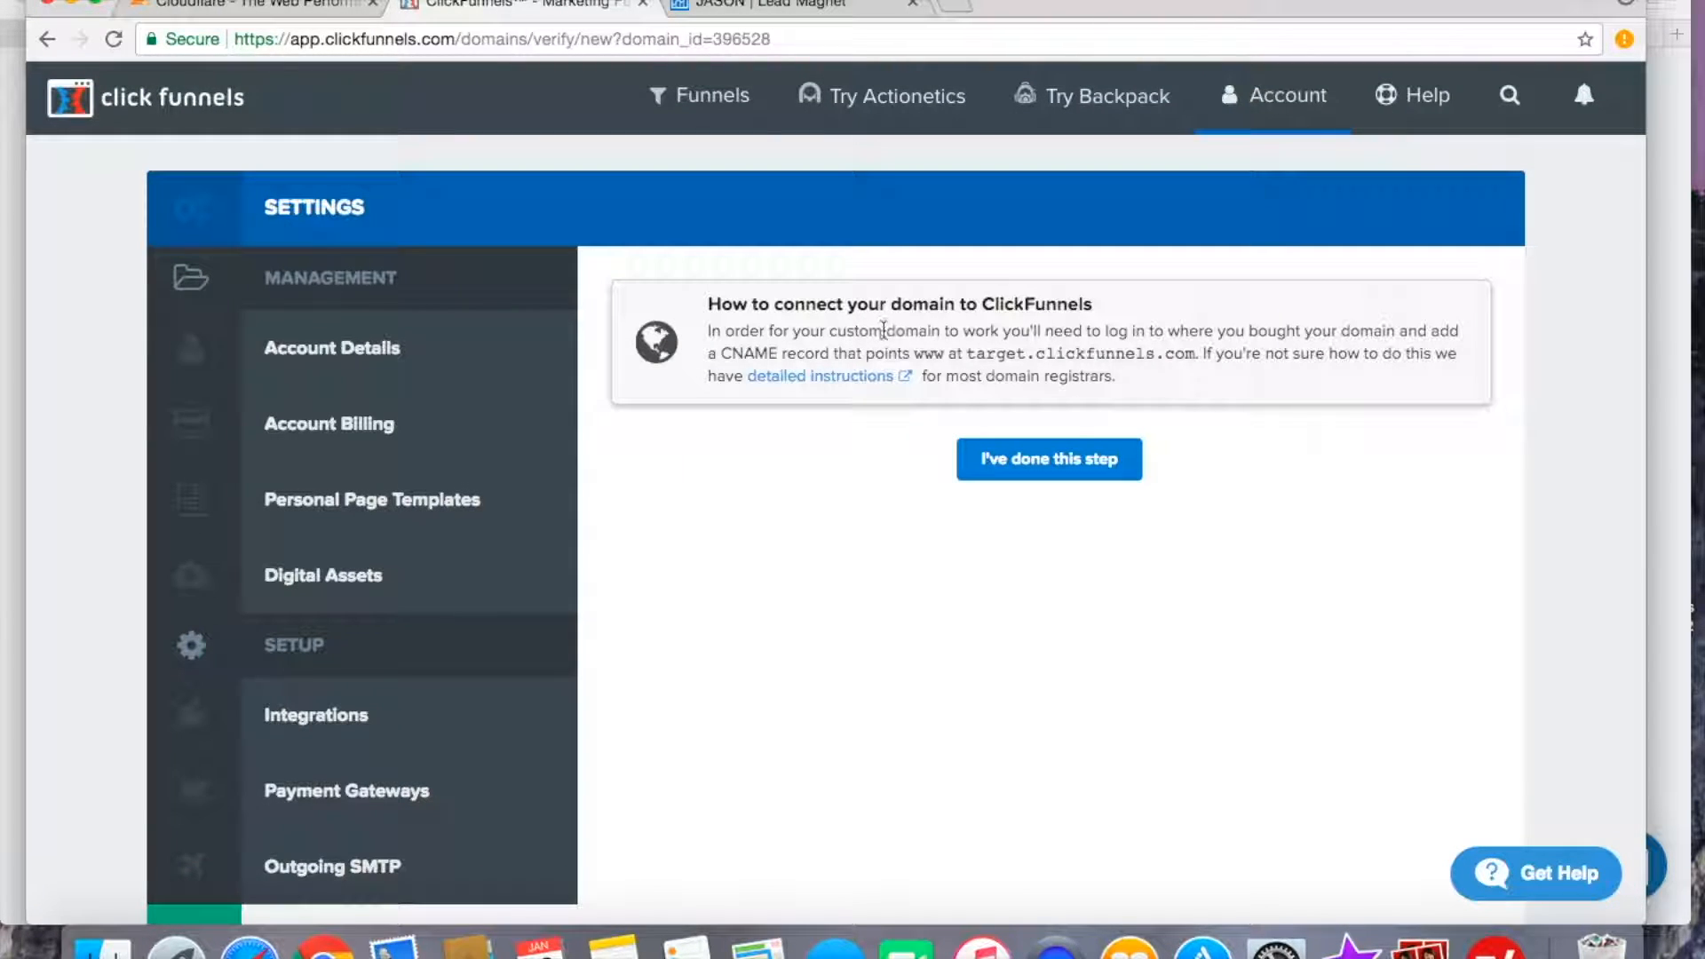
# Review the instructions for connecting the domain, highlighting the CNAME target target.clickfunnels.com.
pyautogui.scroll(5, 1039, 329)
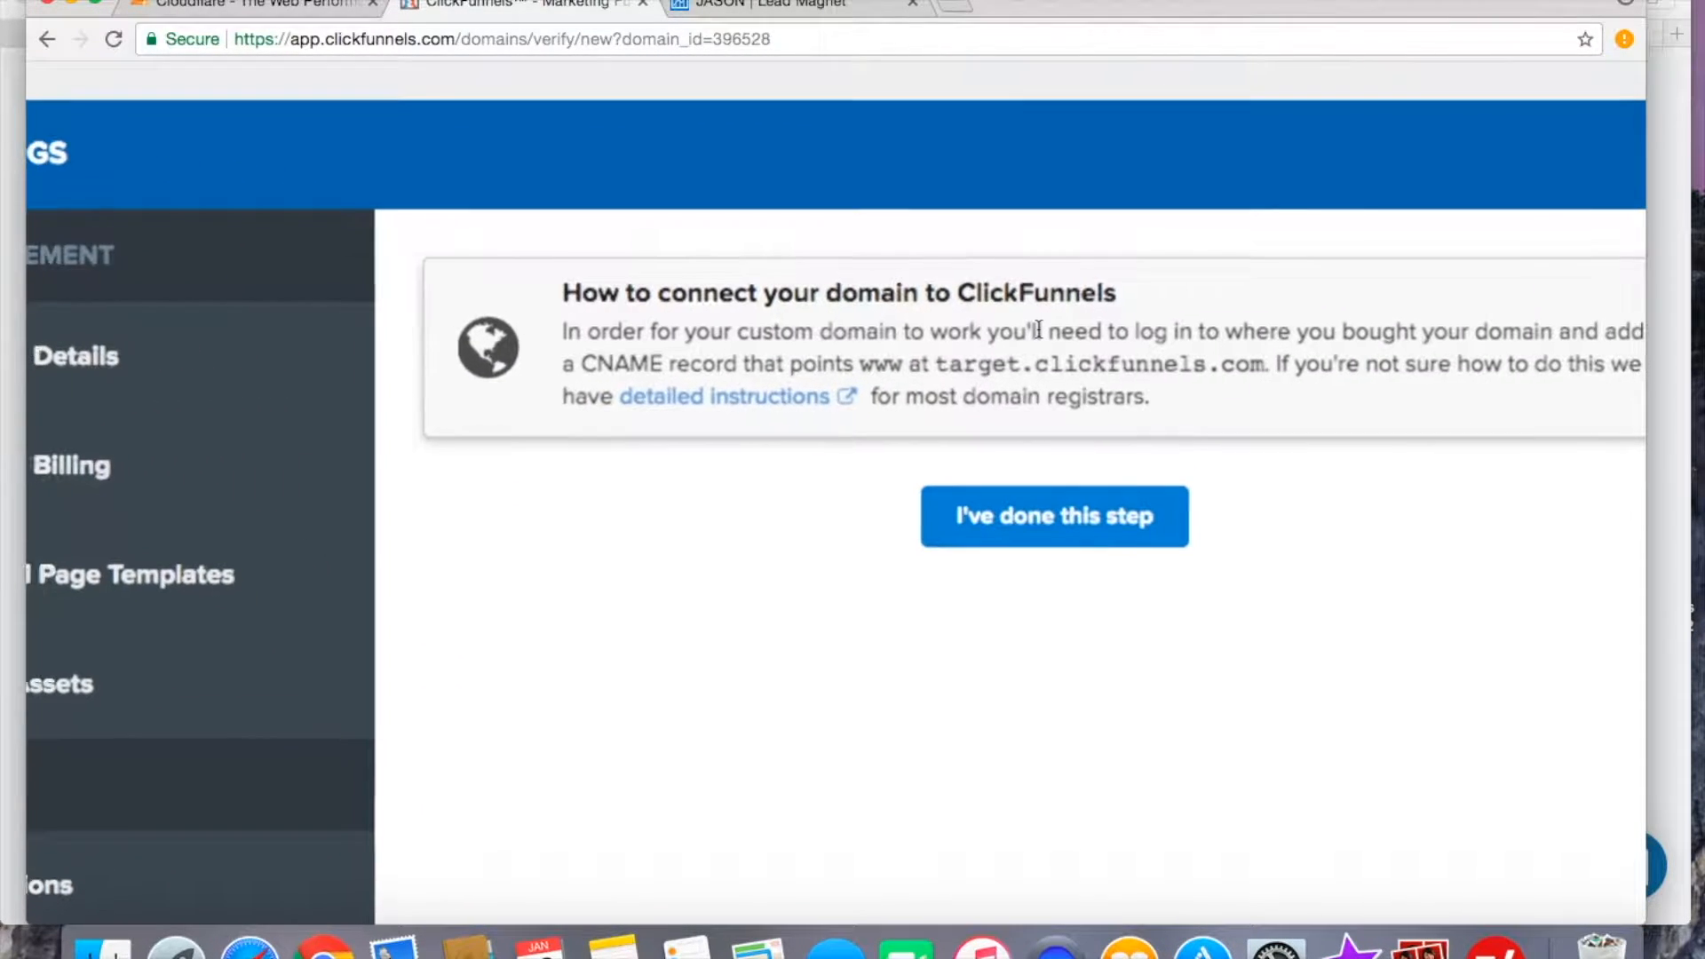
pyautogui.scroll(-2, 817, 530)
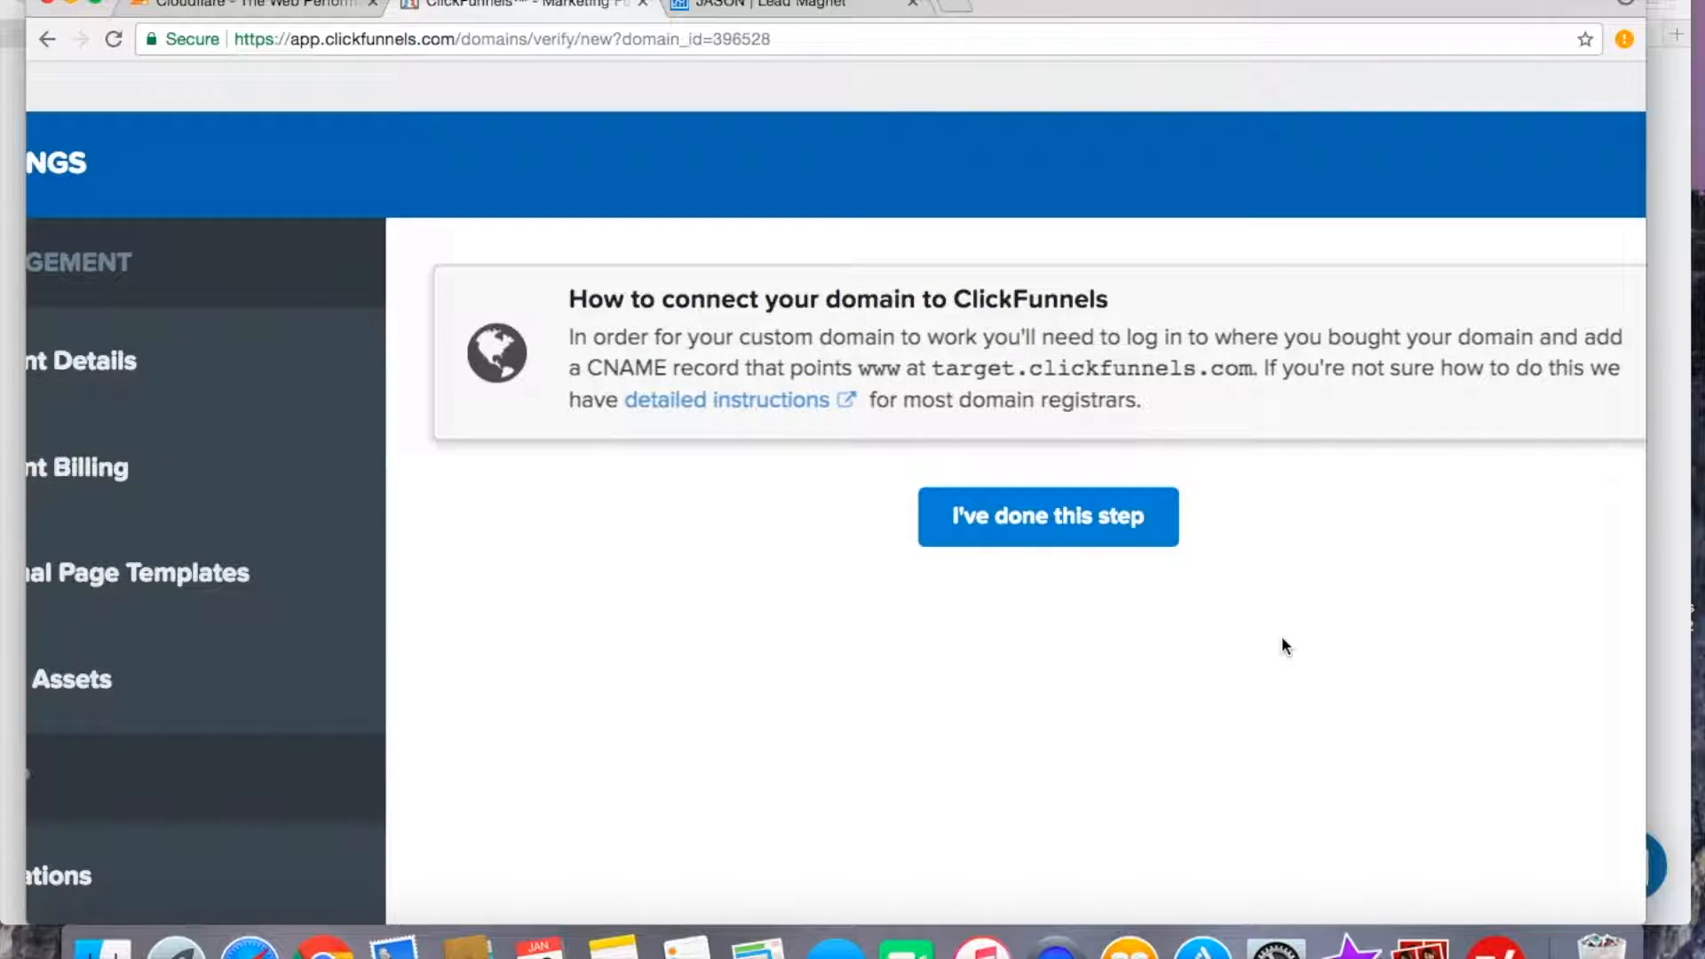
pyautogui.hscroll(2, 1282, 641)
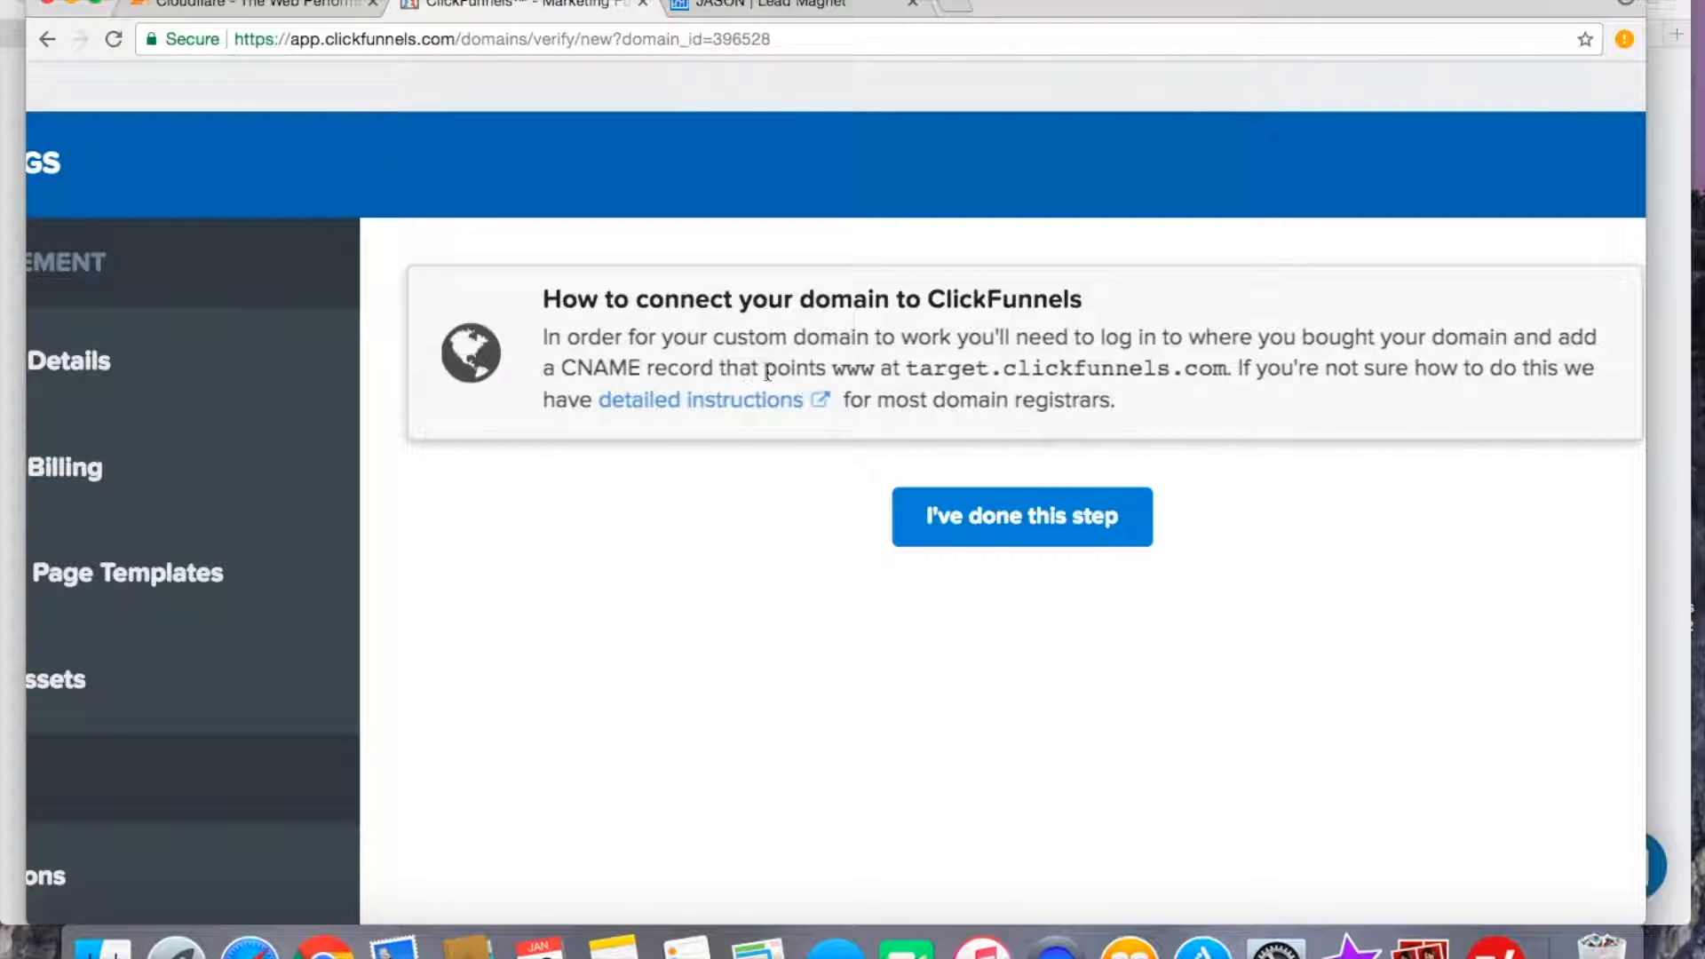
pyautogui.moveTo(877, 371); pyautogui.dragTo(1228, 376)
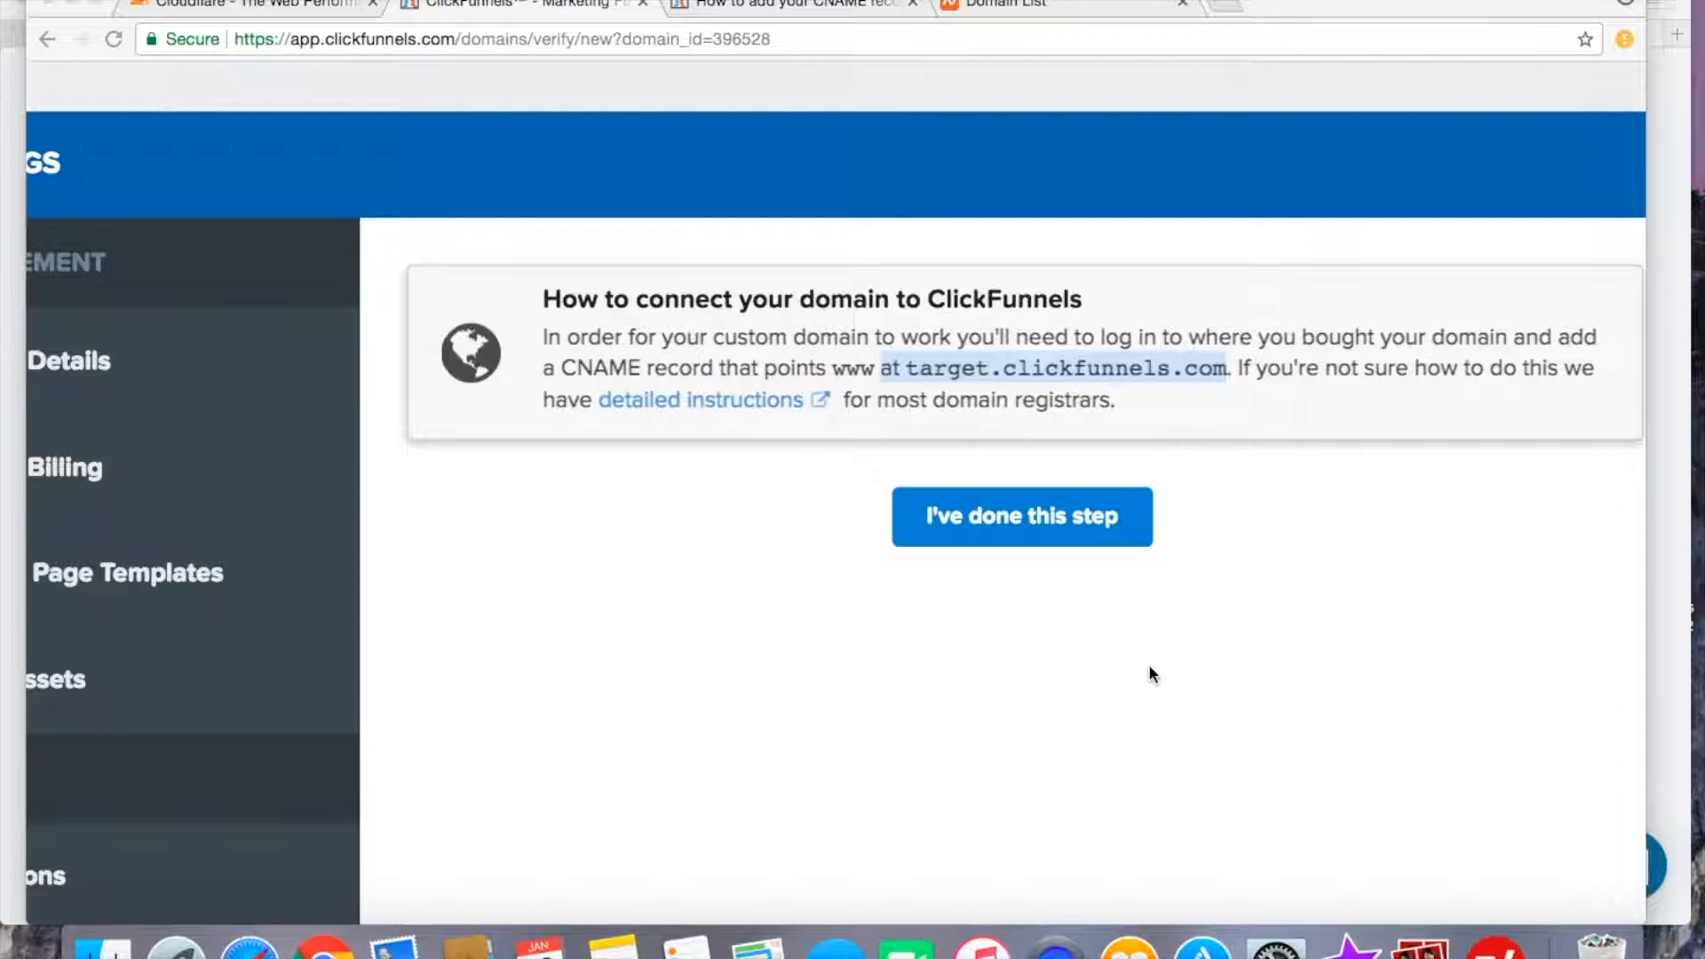
# Switch to the Namecheap domain list, select trafficsors.com and start the DNS / Host Records action for it.
pyautogui.click(1009, 7)
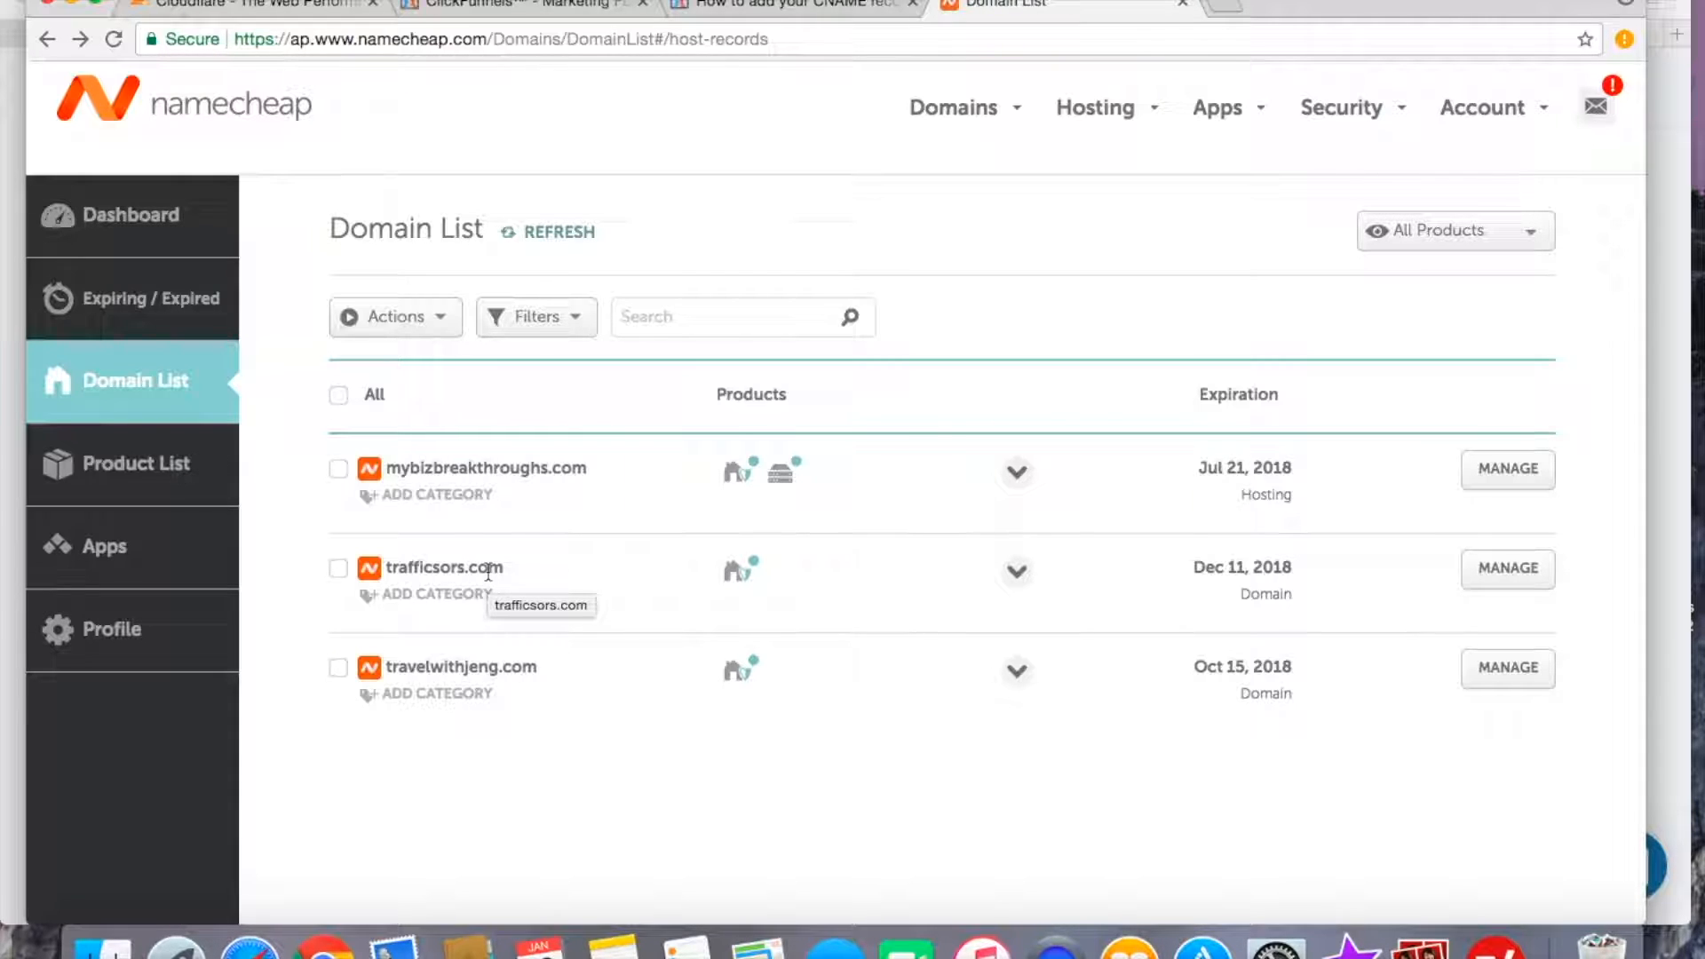
pyautogui.click(338, 570)
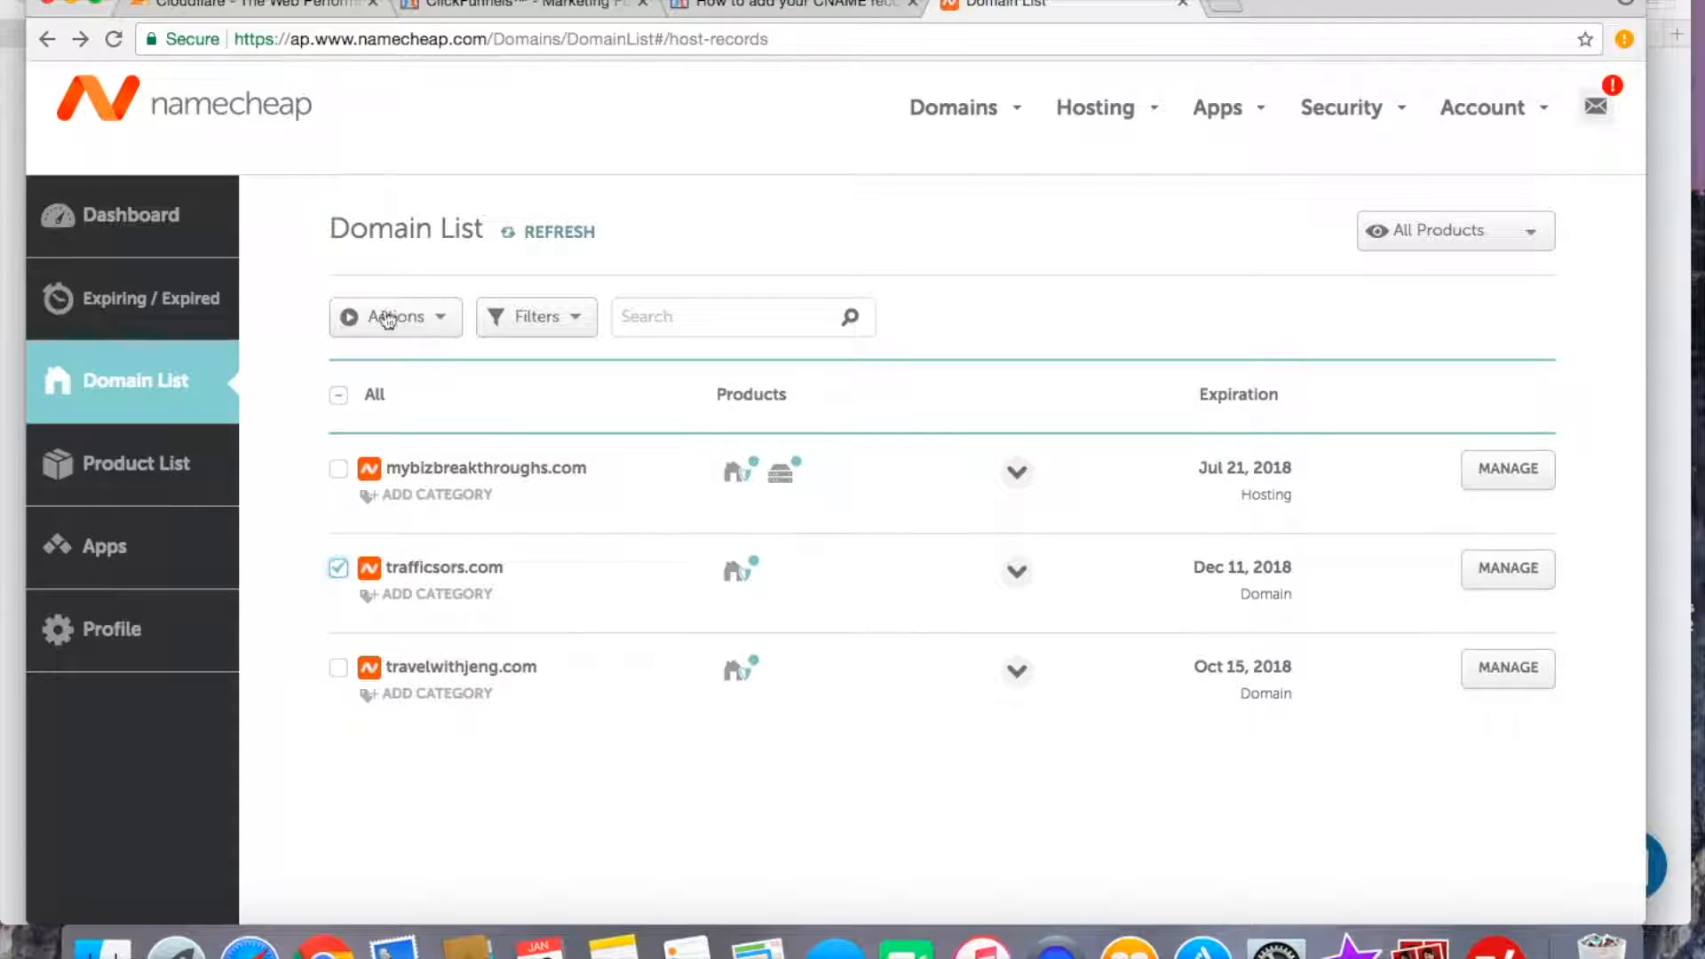
pyautogui.click(439, 325)
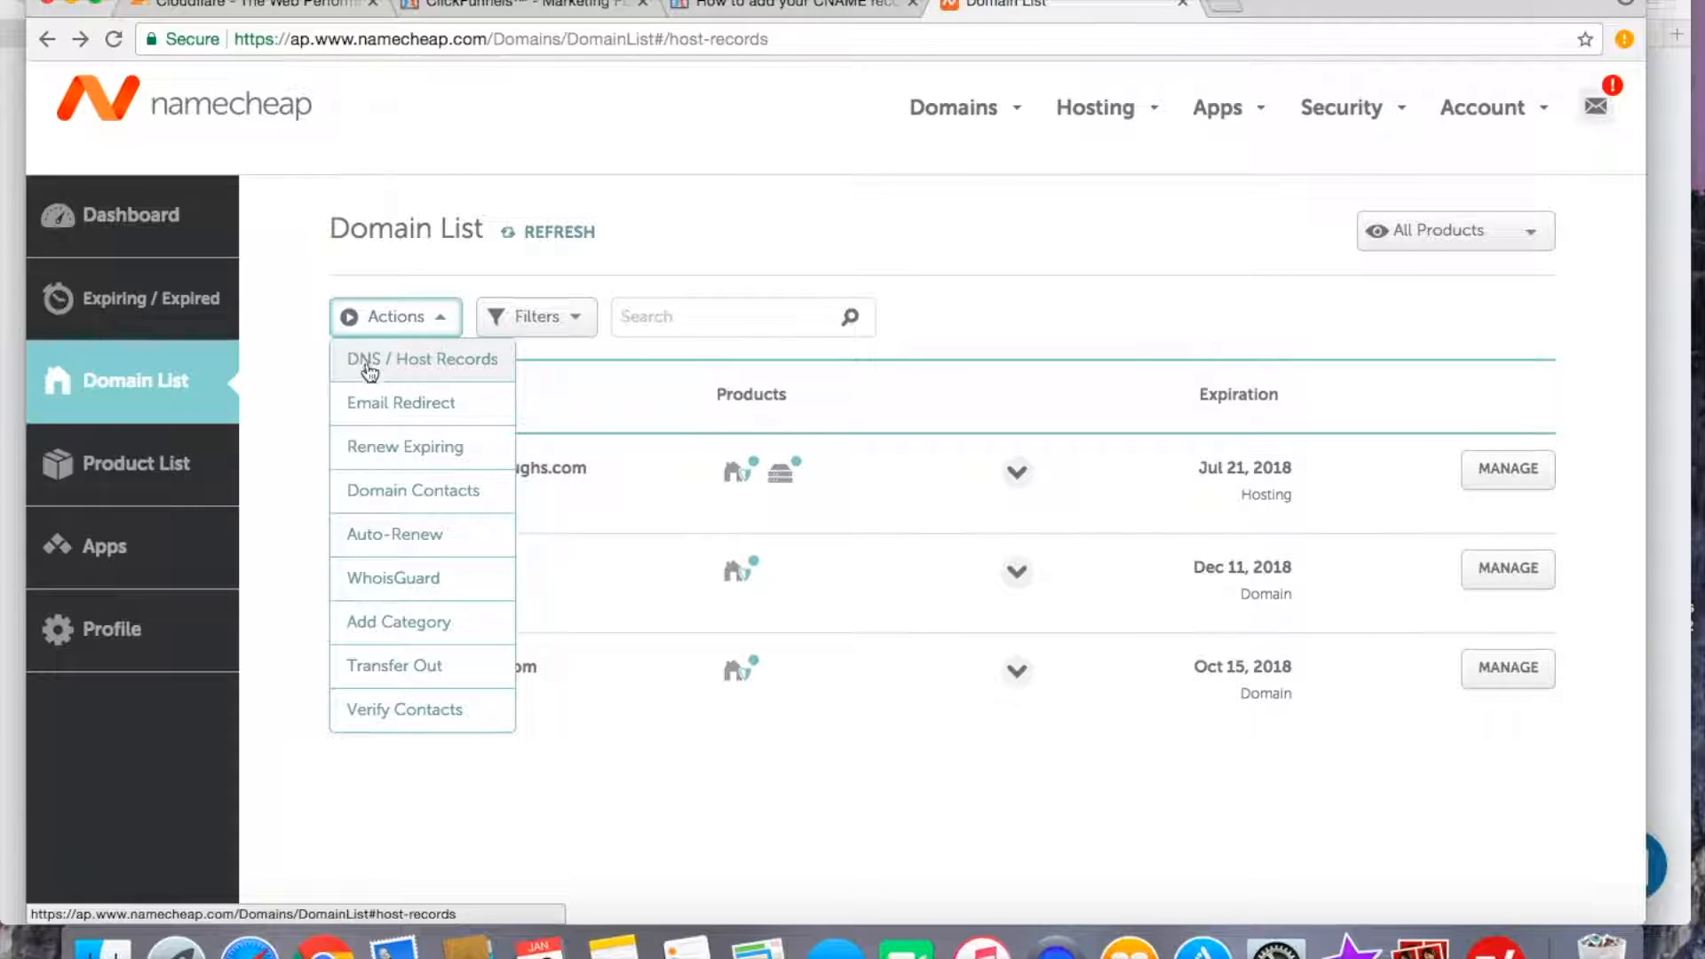
pyautogui.click(458, 371)
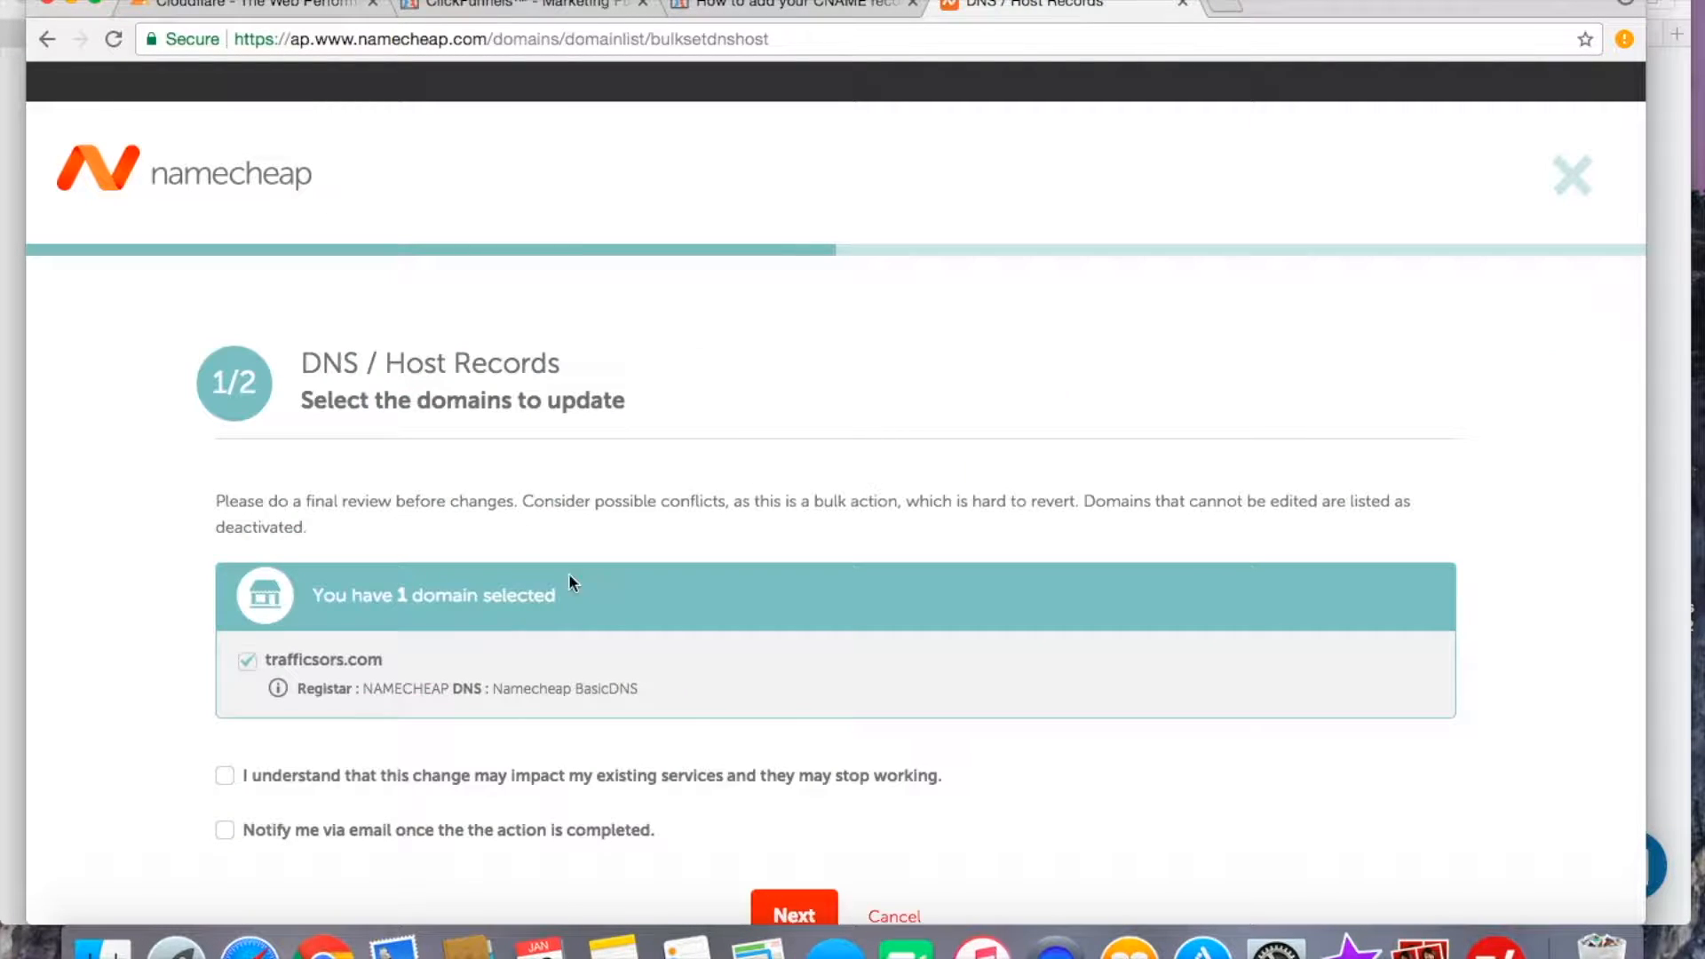
# Acknowledge that the change may impact existing services and continue to the next stage.
pyautogui.scroll(-2, 544, 641)
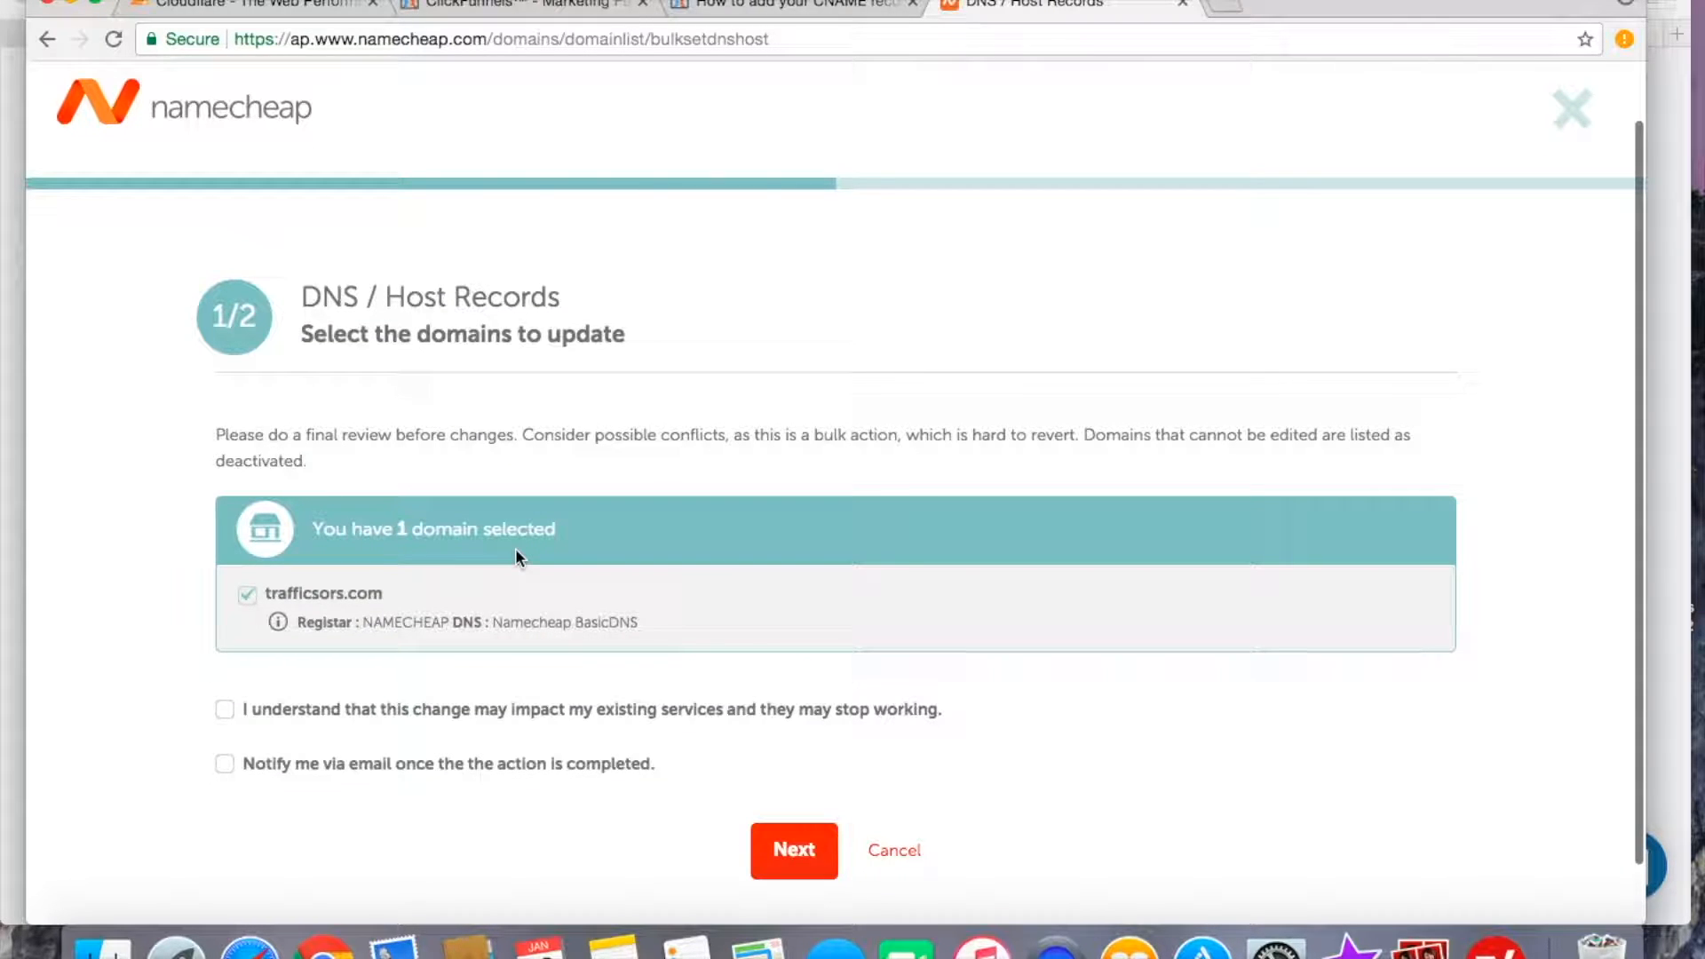
pyautogui.scroll(-2, 515, 550)
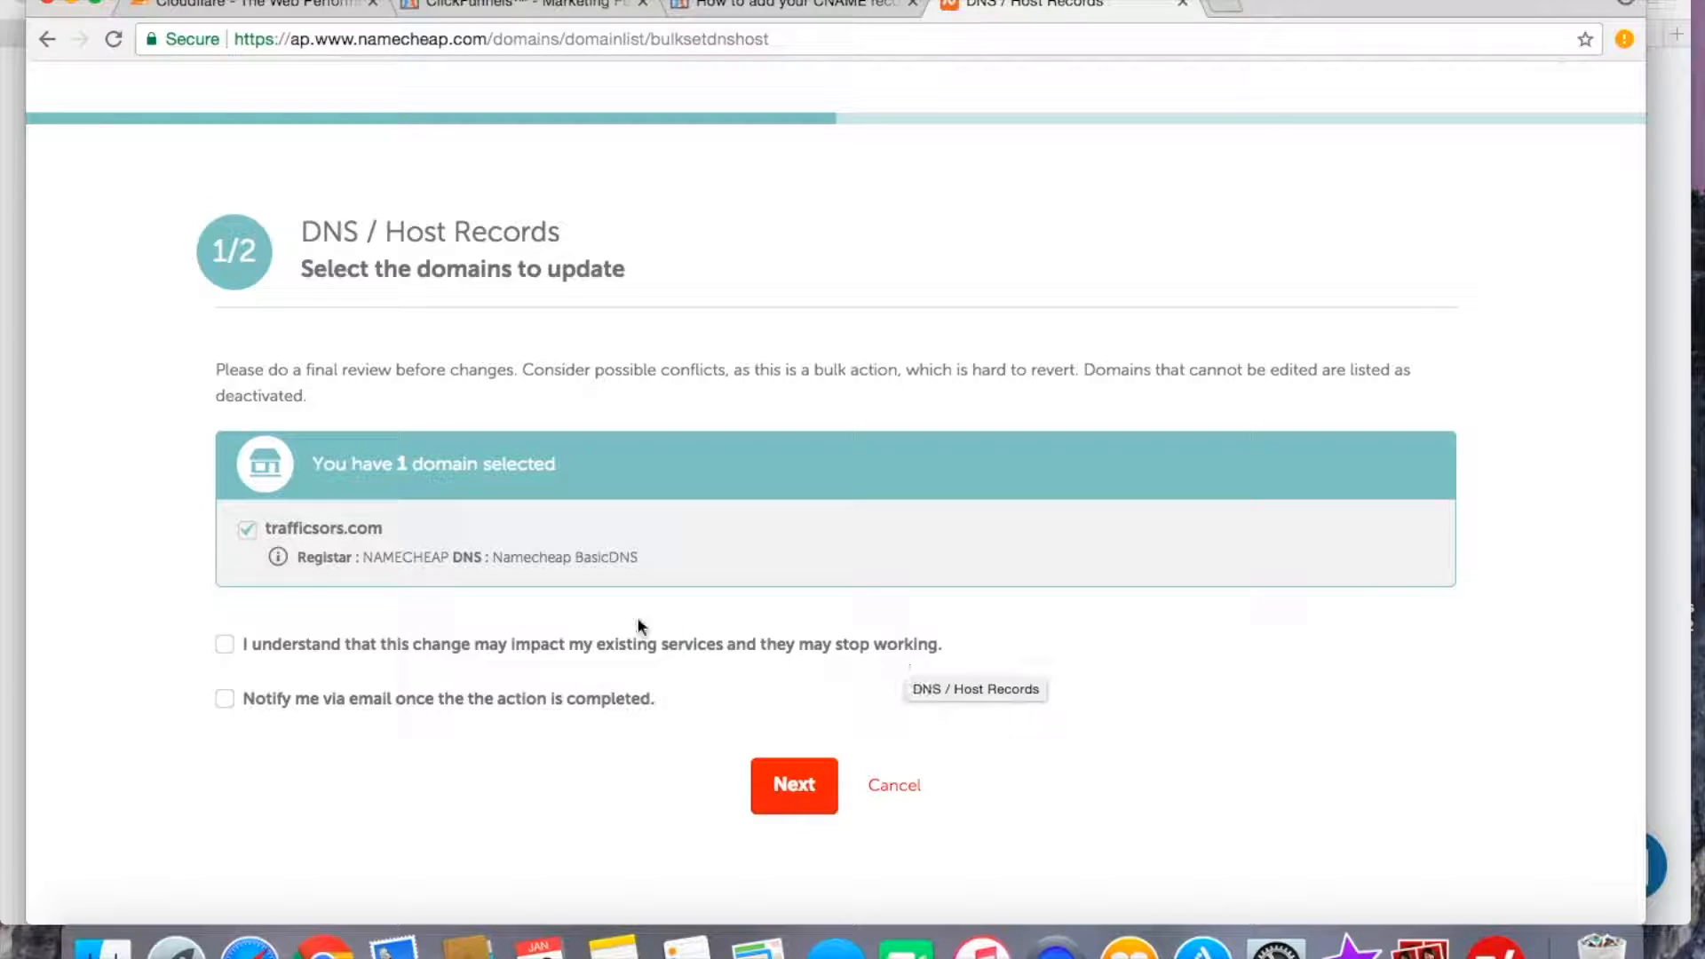
pyautogui.click(226, 644)
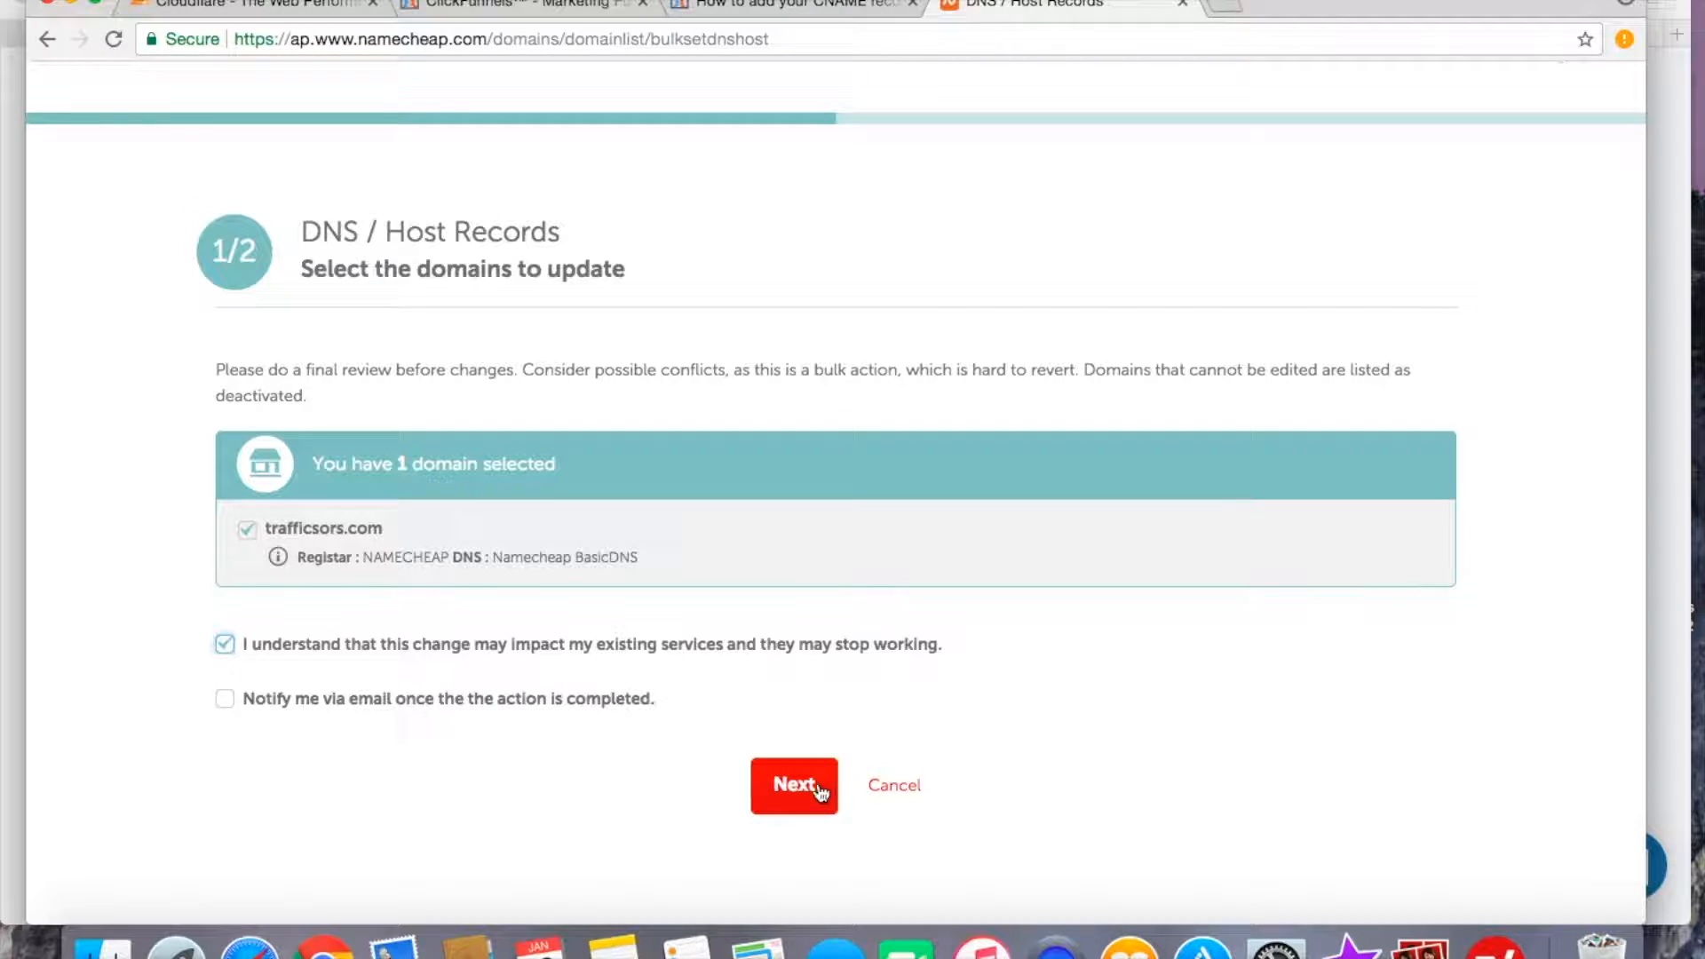
pyautogui.click(815, 787)
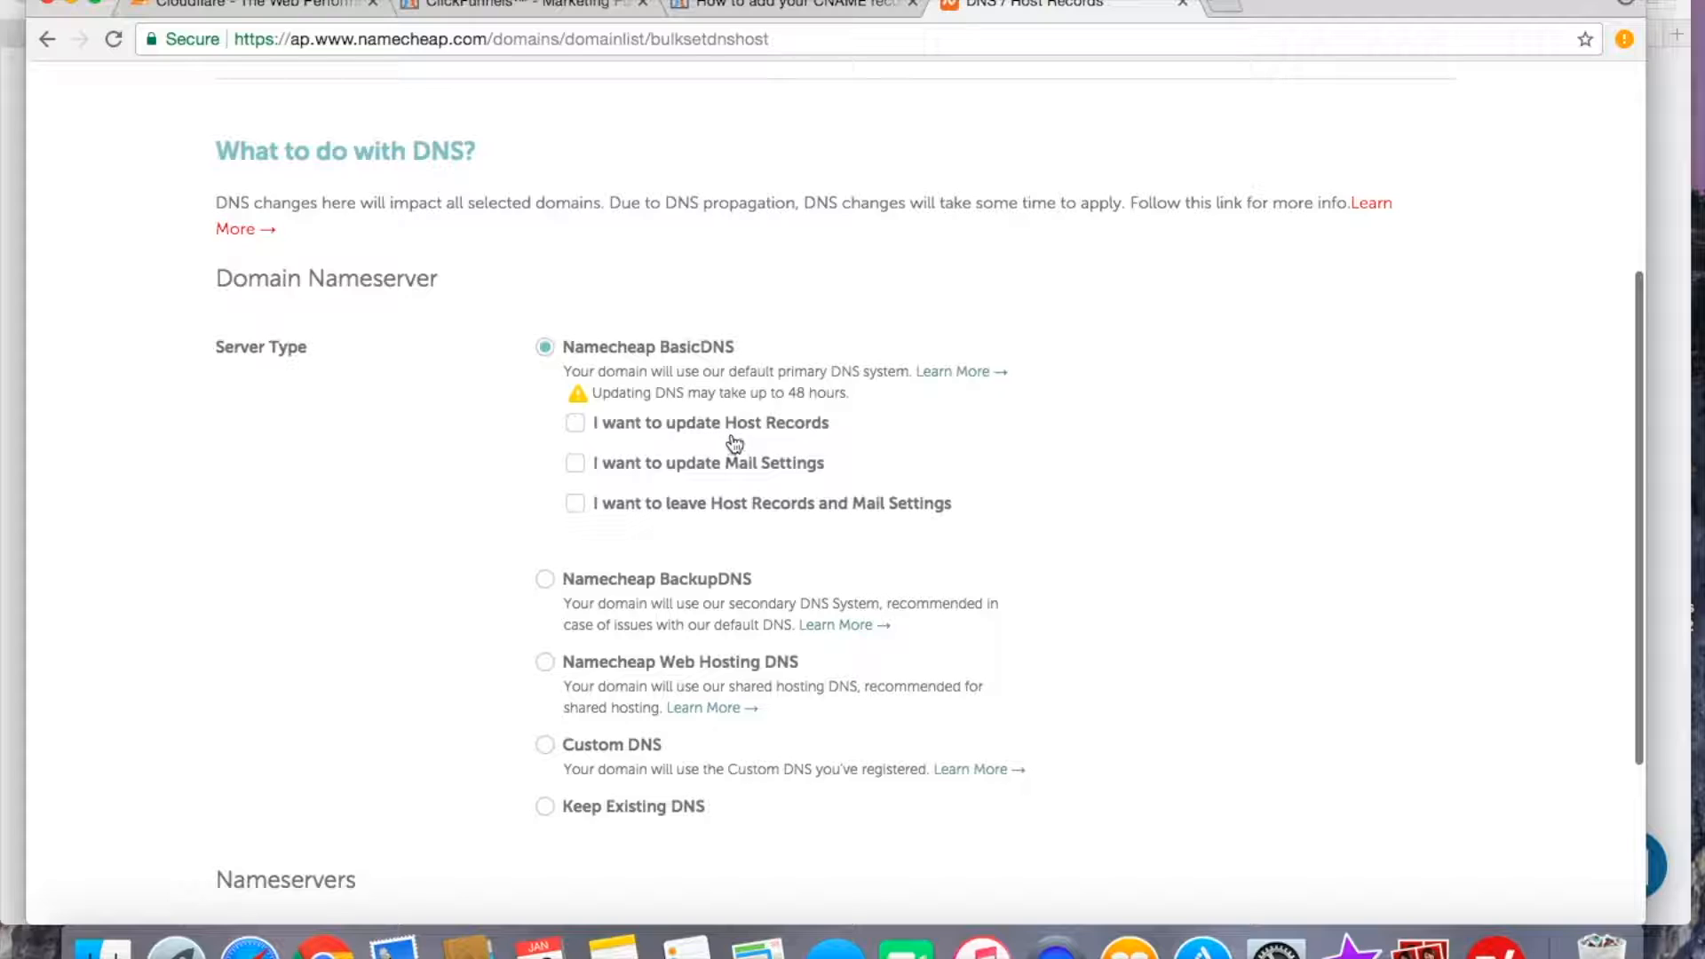
# Keep Namecheap BasicDNS, choose to update host records, and proceed to the host record options.
pyautogui.click(574, 425)
pyautogui.scroll(-5, 719, 588)
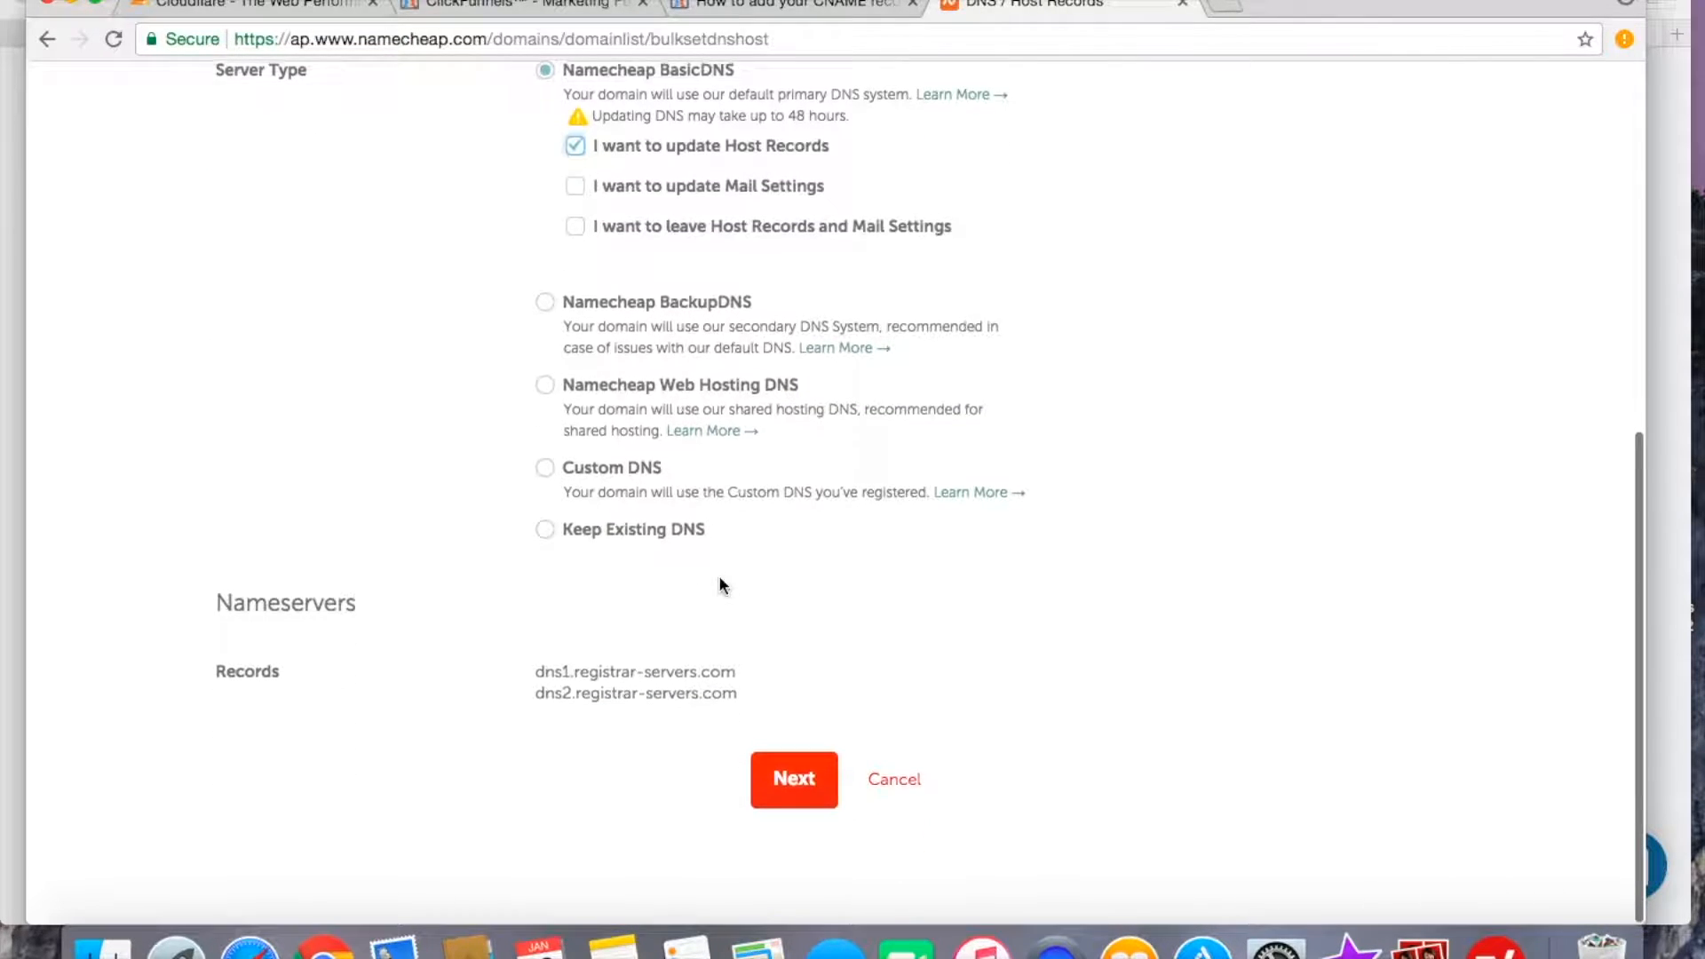
pyautogui.click(791, 788)
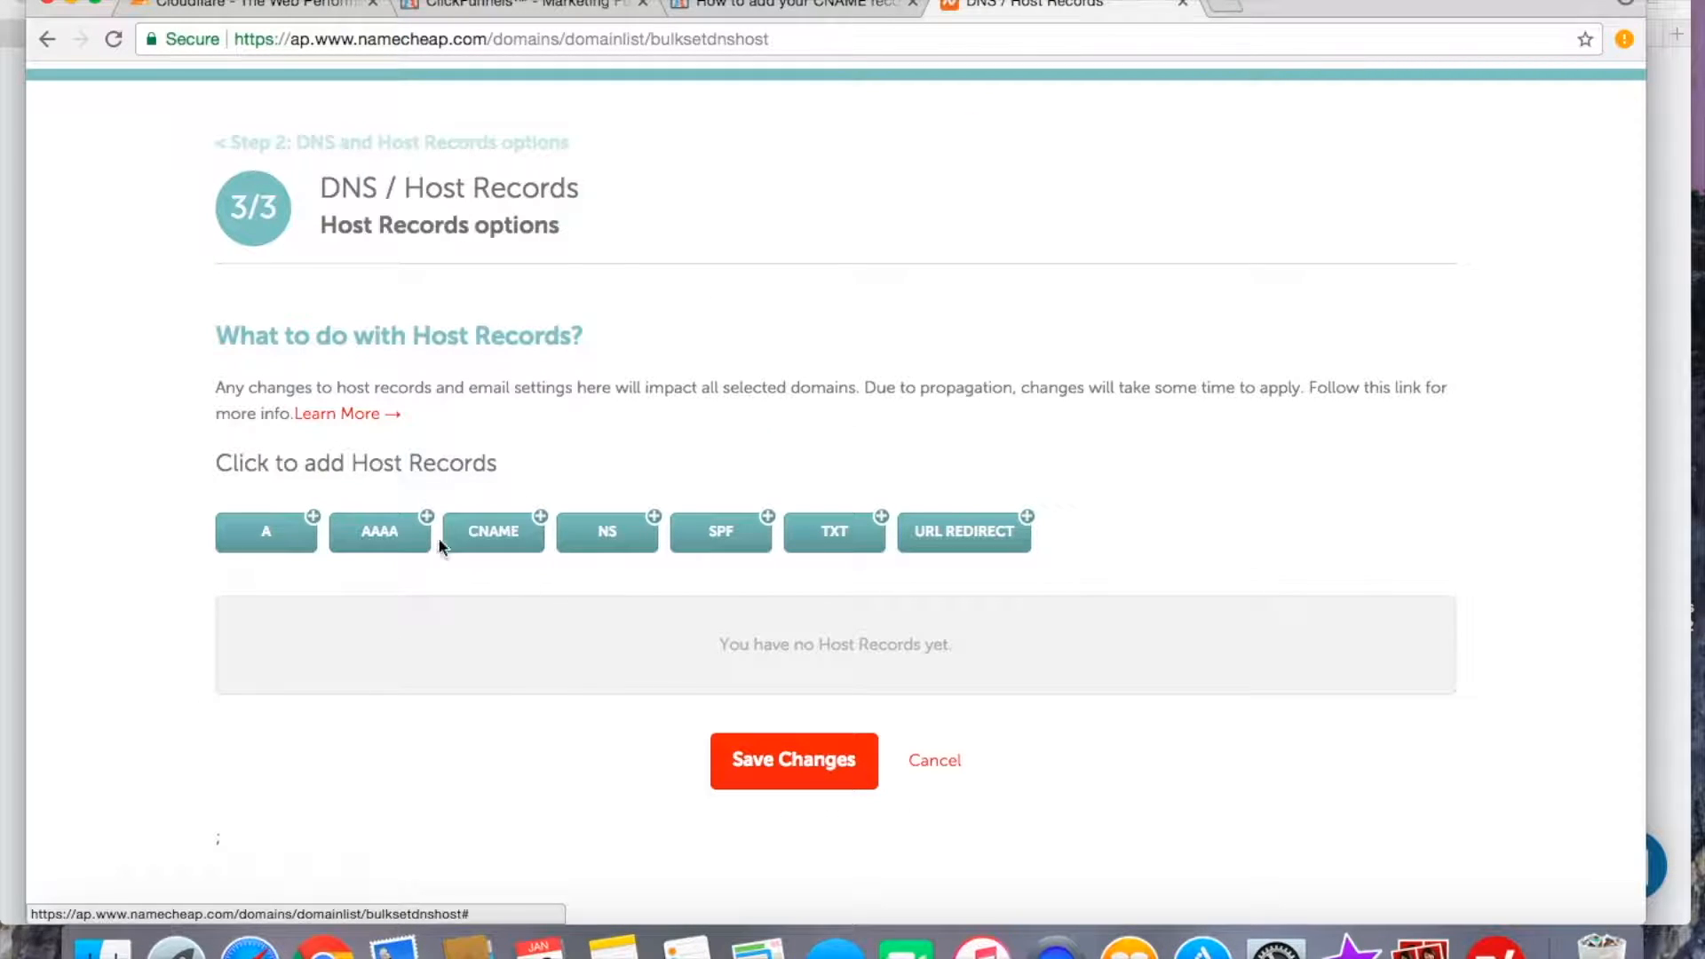
# Add a CNAME record with host www and target target.clickfunnles.com.
pyautogui.click(484, 536)
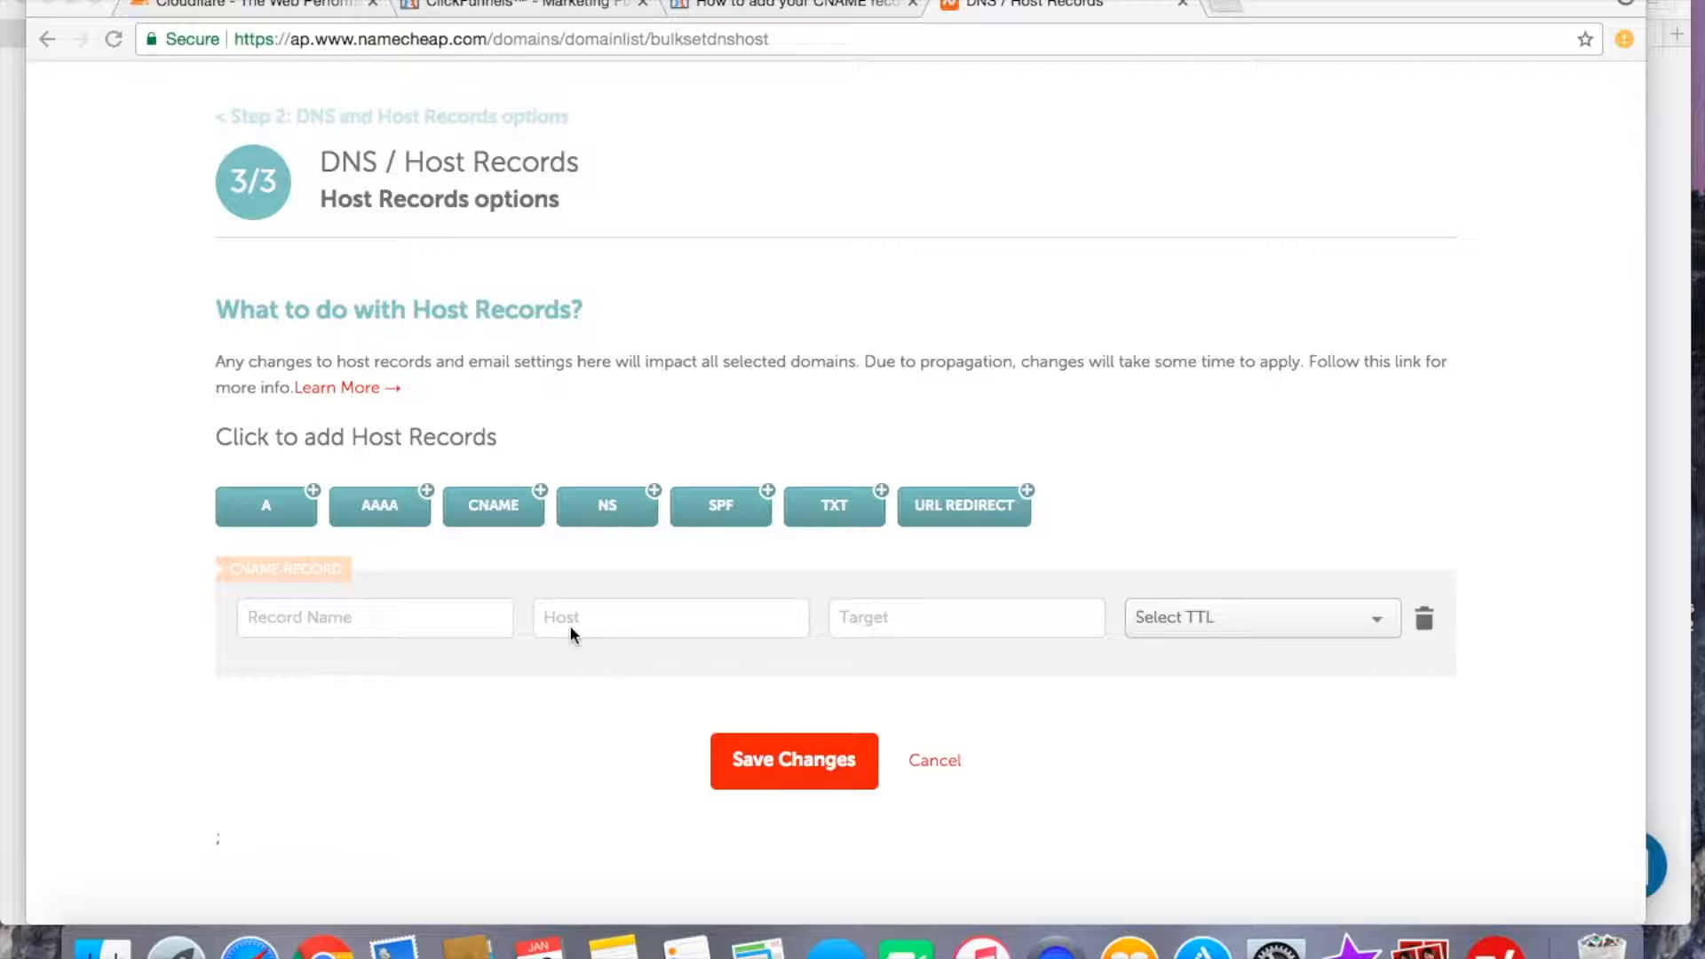
pyautogui.click(572, 622)
pyautogui.write('www')
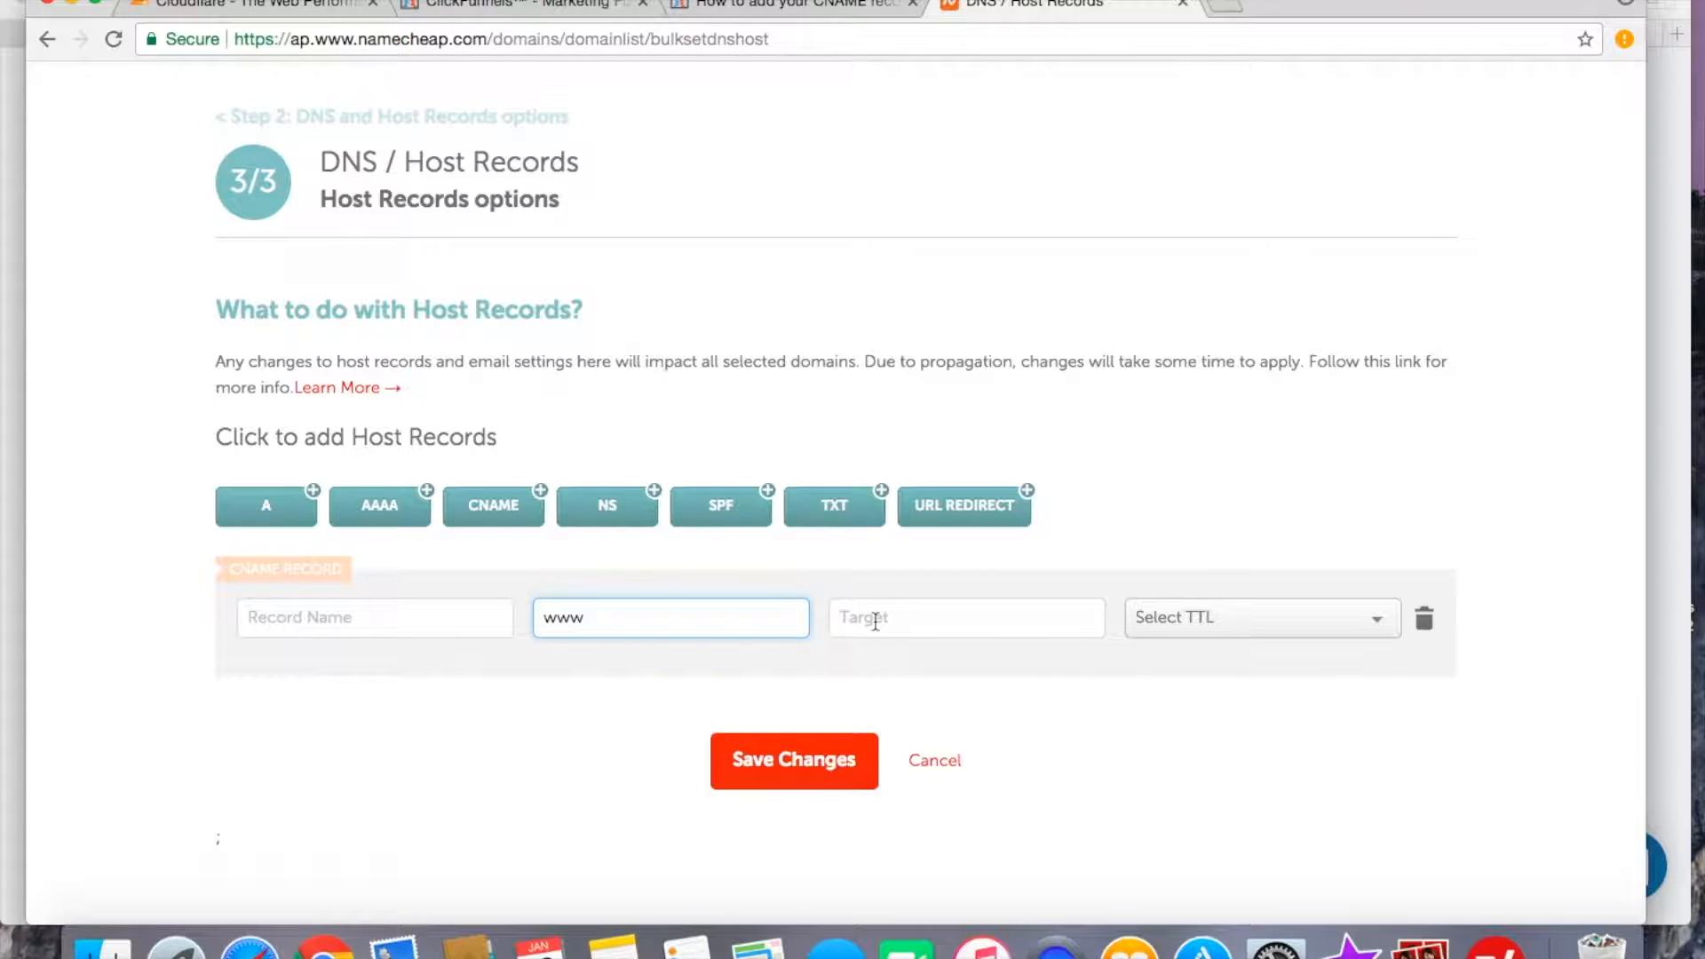
pyautogui.click(875, 621)
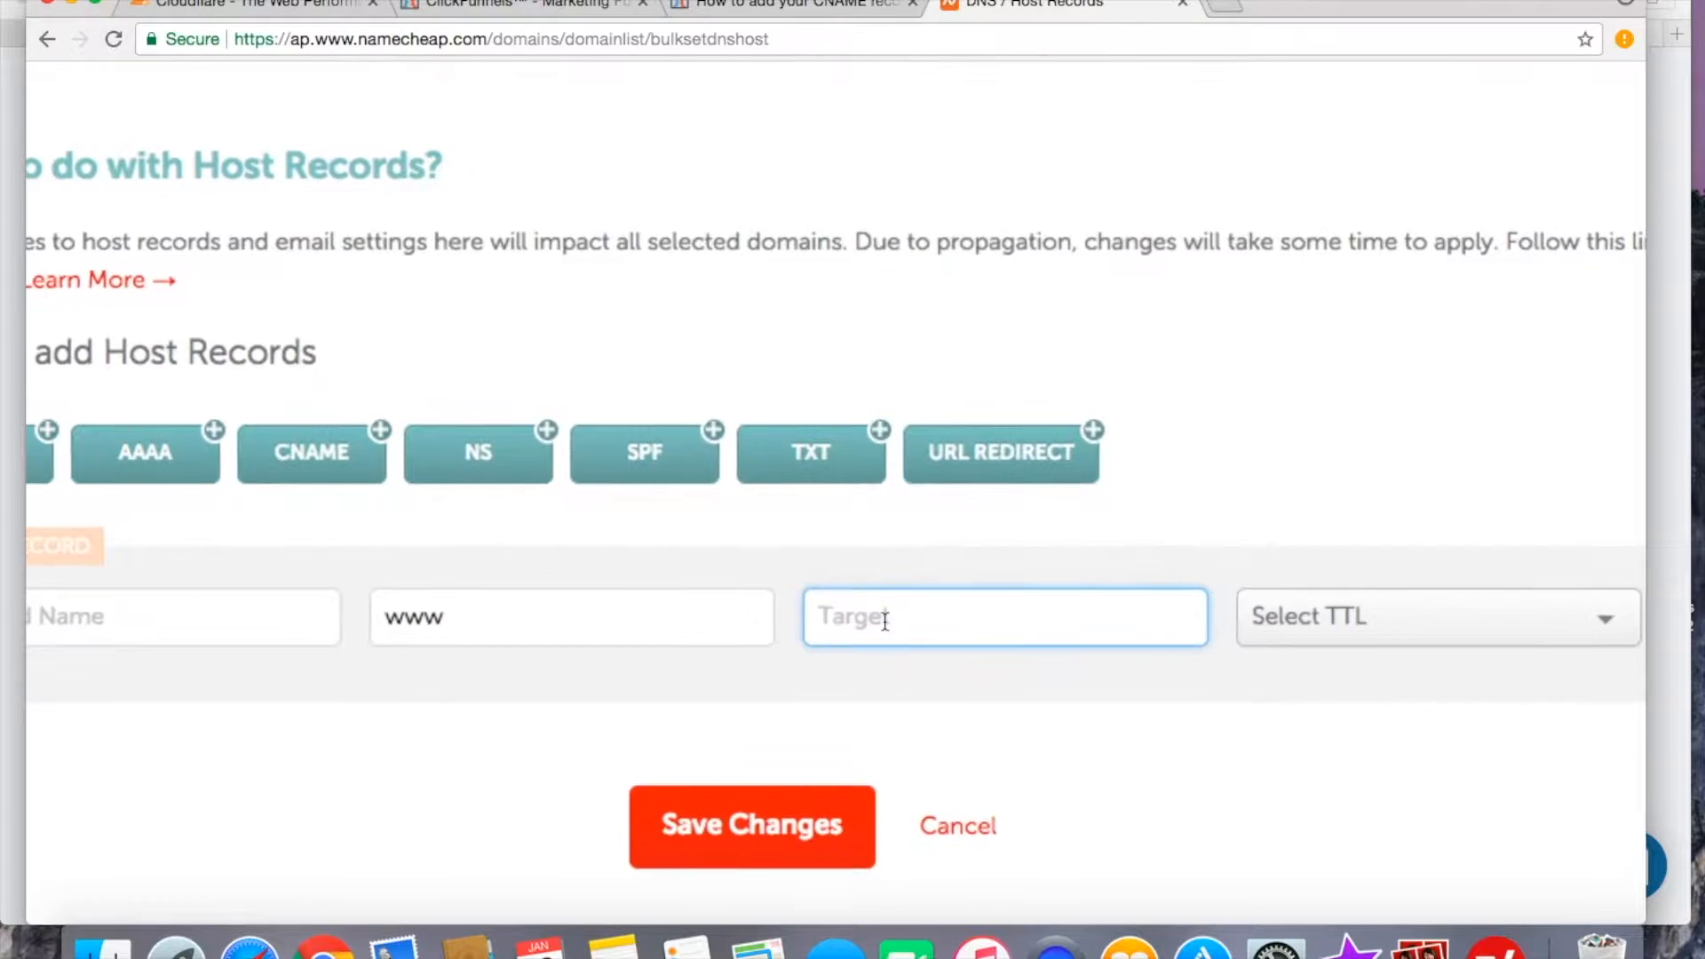
pyautogui.write('target.clickfunnles.com')
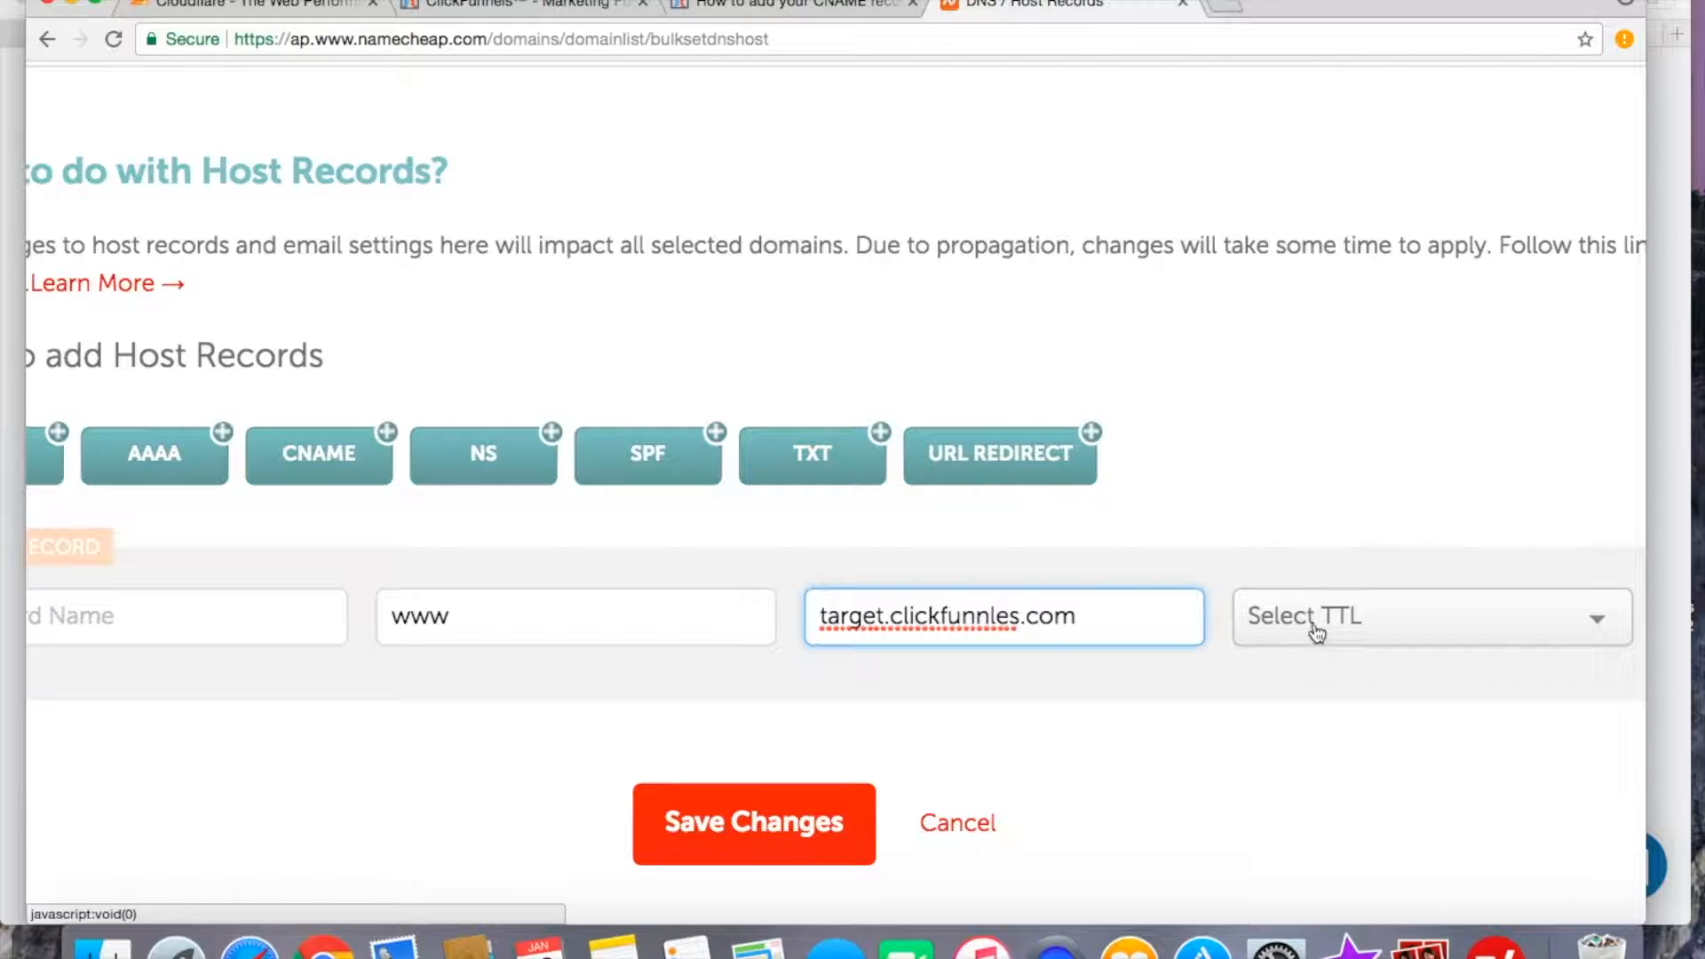
# Set the CNAME record's TTL to Automatic and save the host record changes.
pyautogui.click(1596, 624)
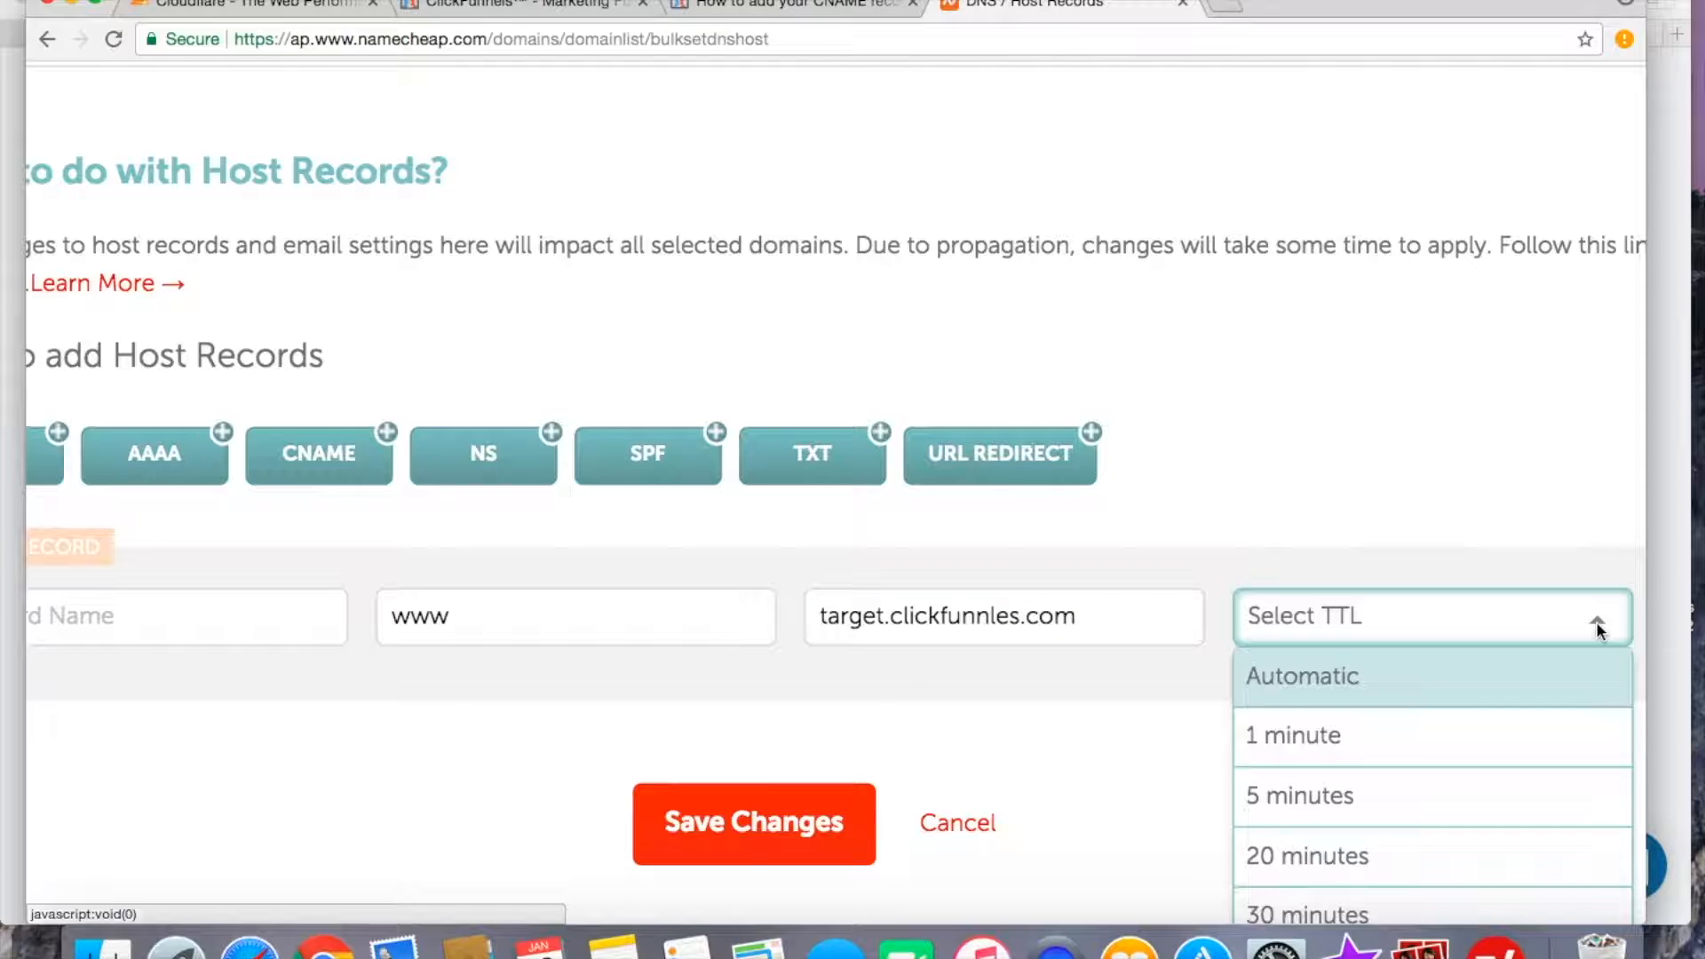
pyautogui.click(1293, 688)
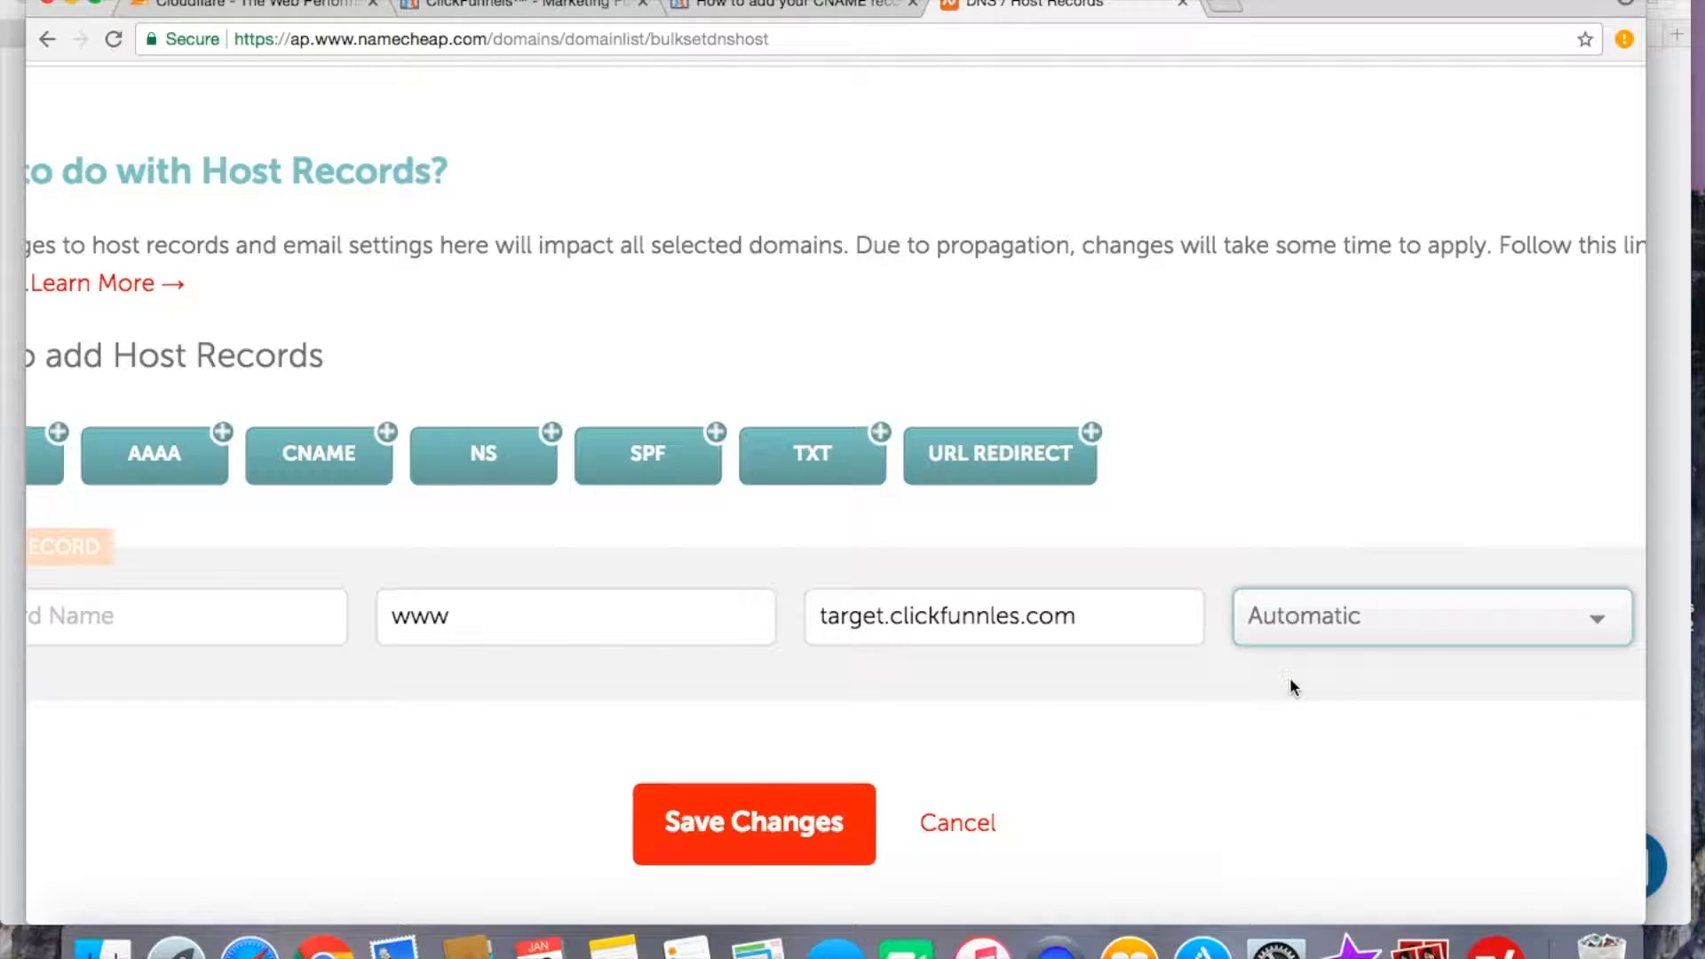
pyautogui.click(720, 833)
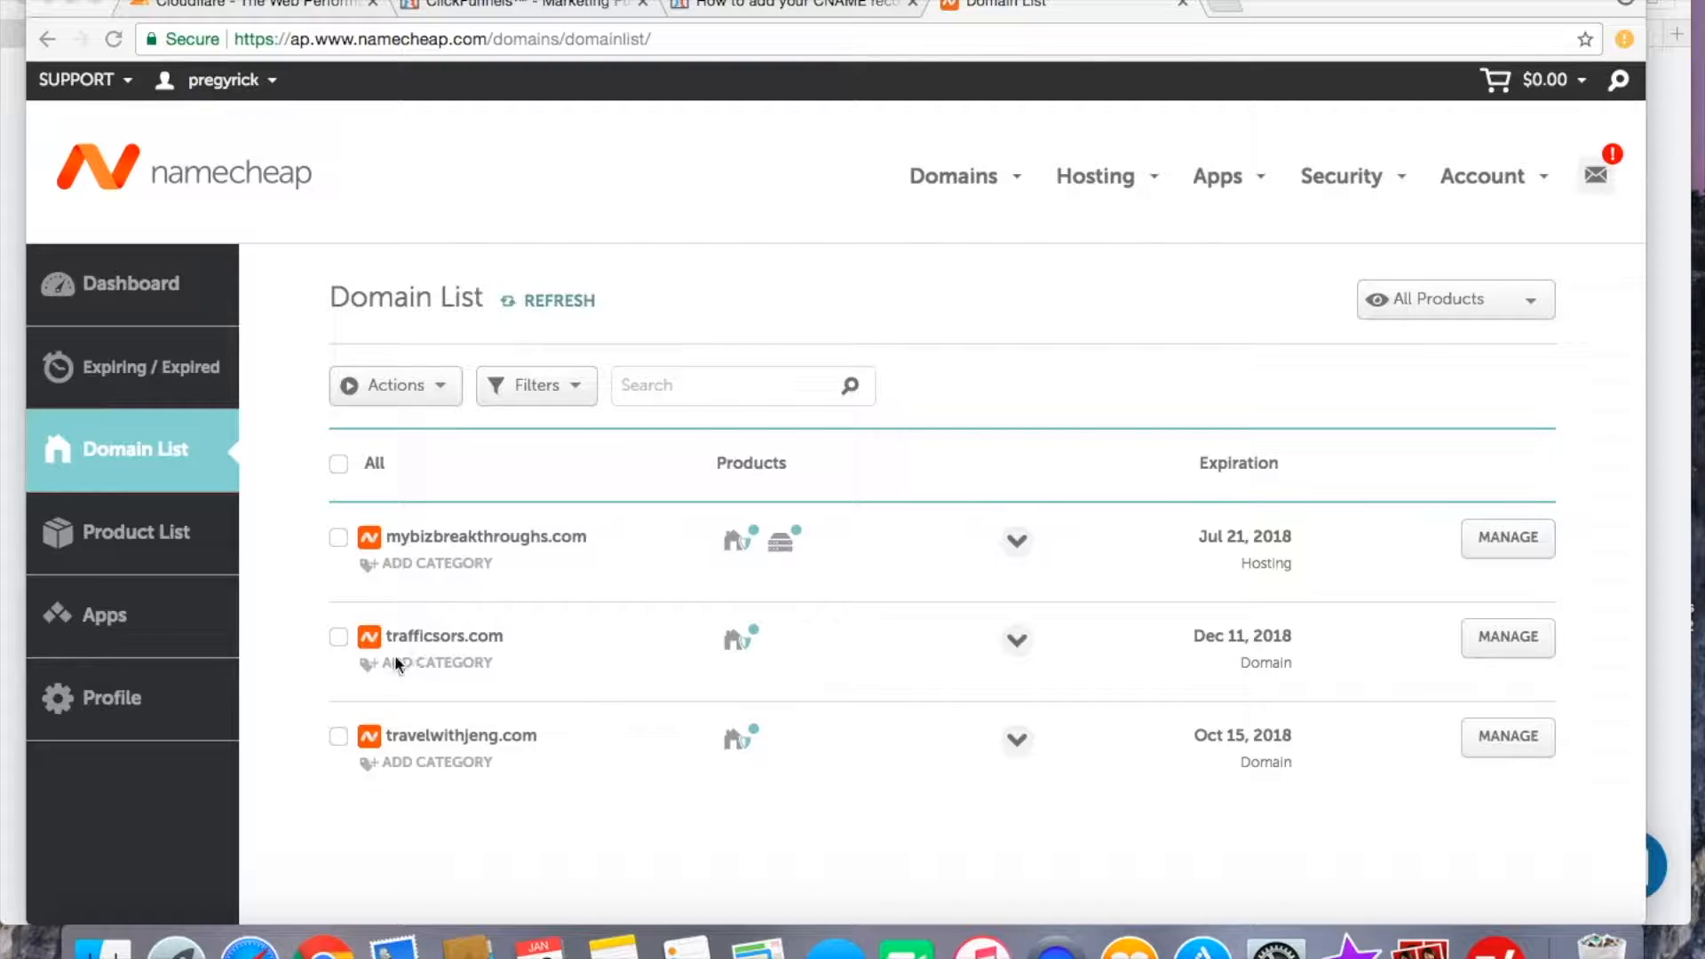
# Select trafficsors.com in the domain list and open DNS / Host Records editing for it.
pyautogui.click(338, 638)
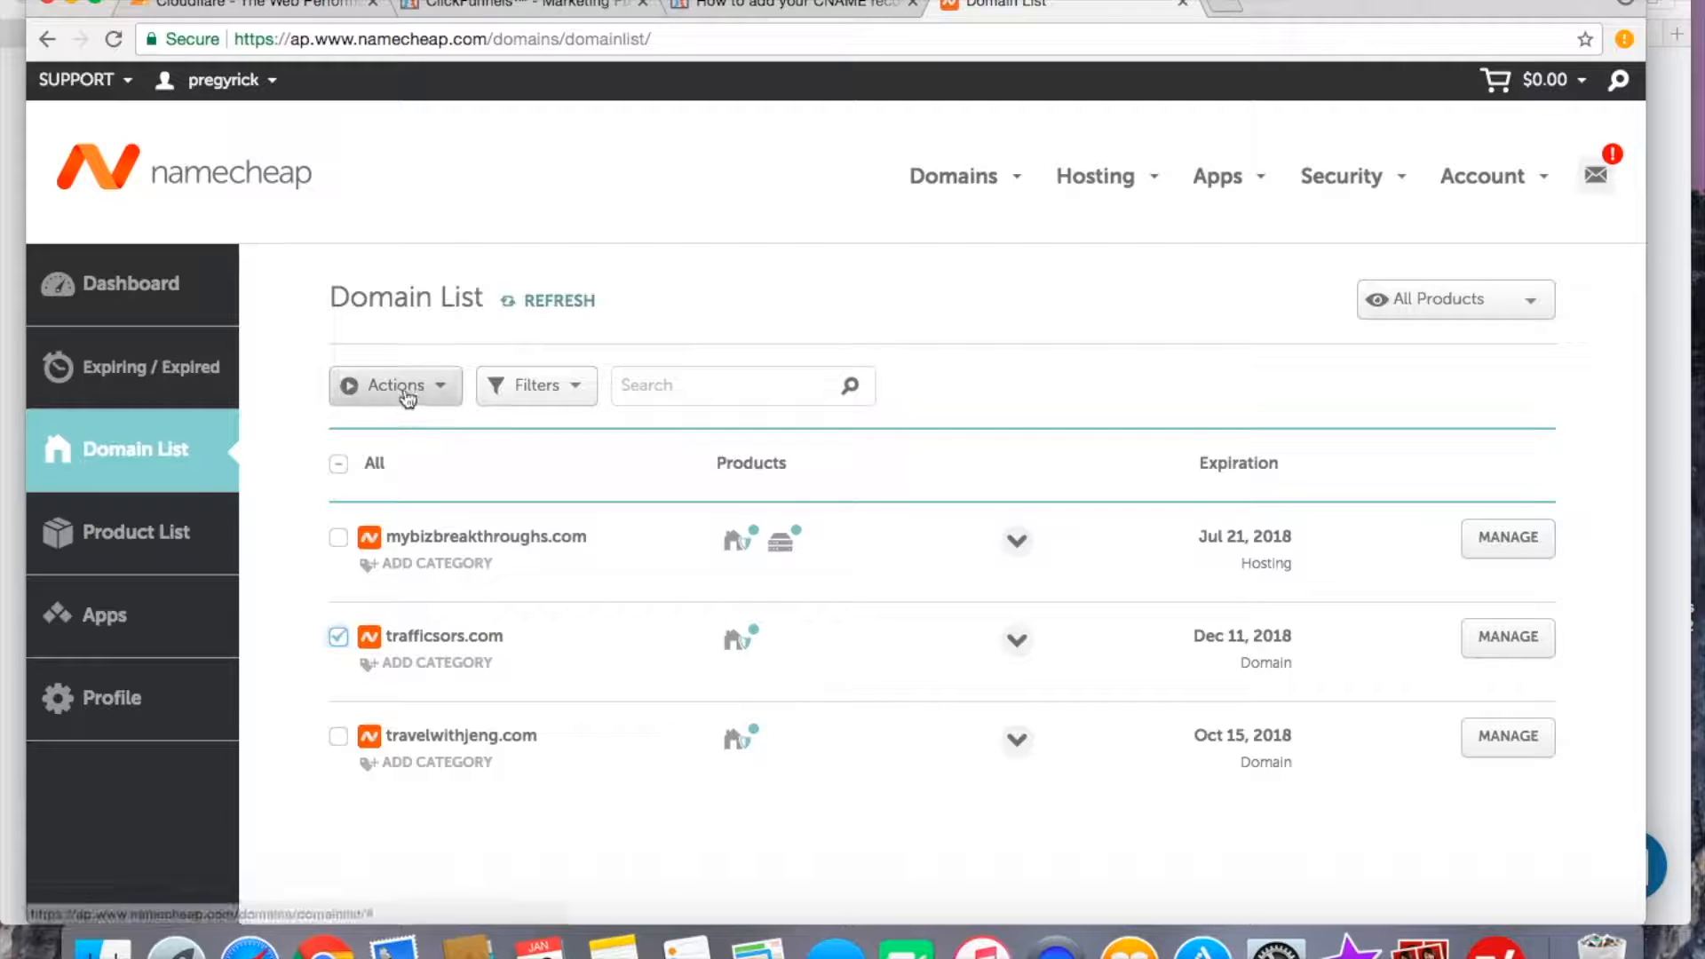
pyautogui.click(446, 397)
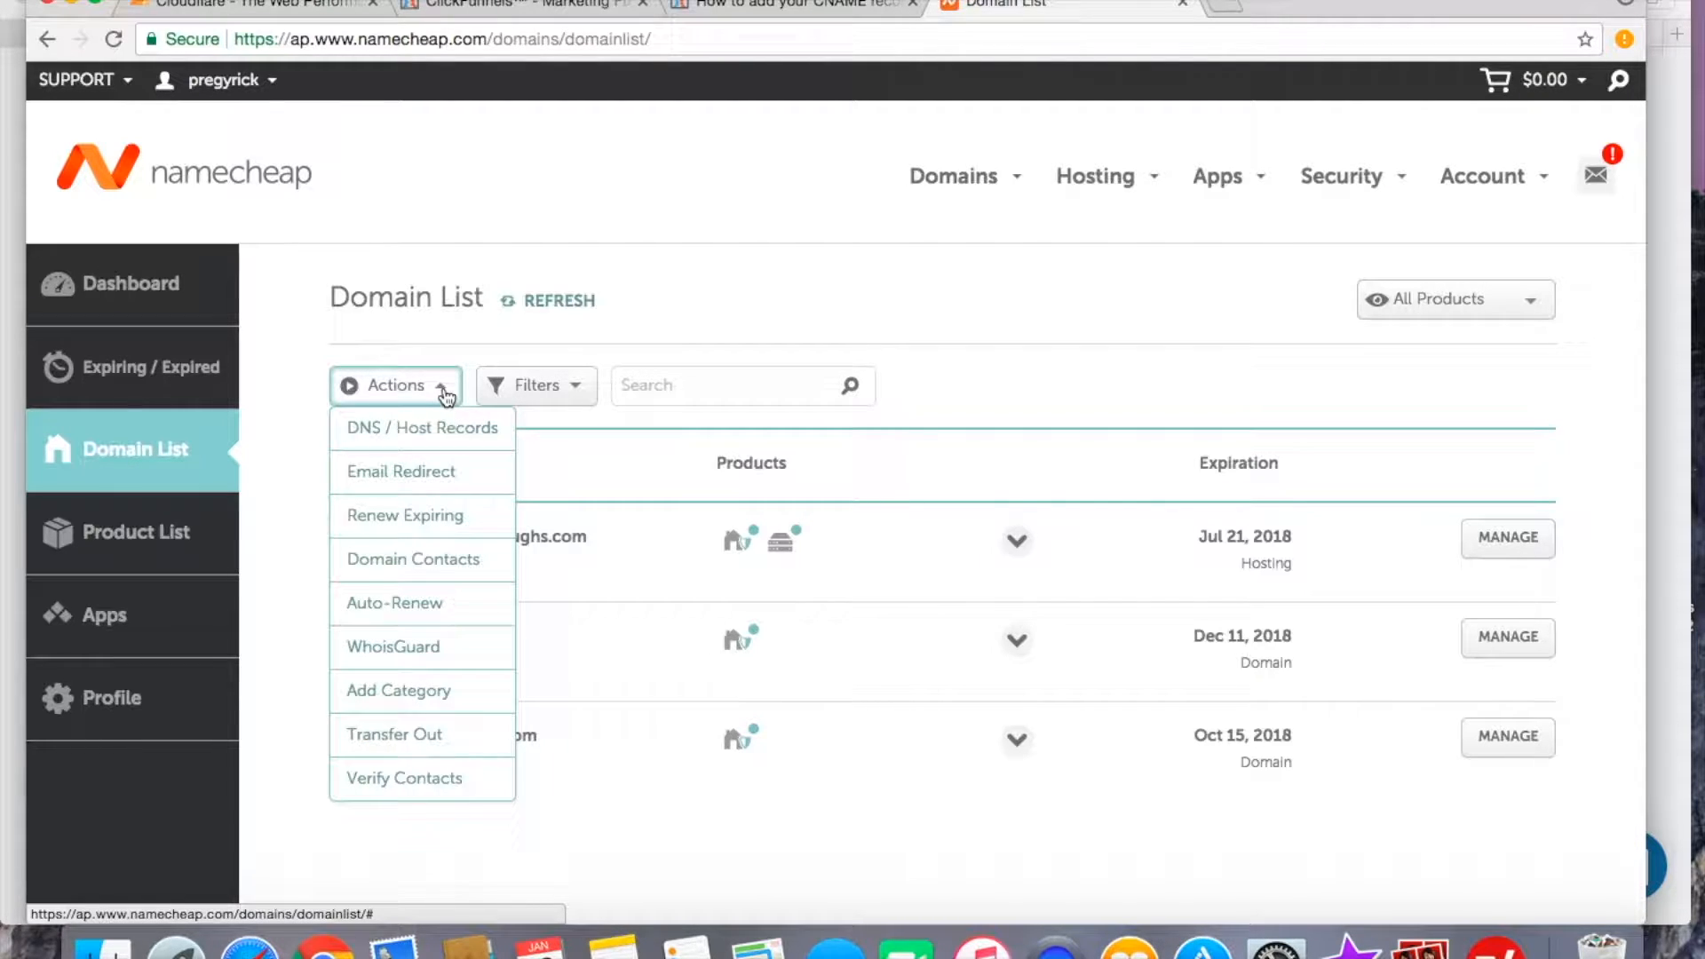
pyautogui.scroll(3, 388, 434)
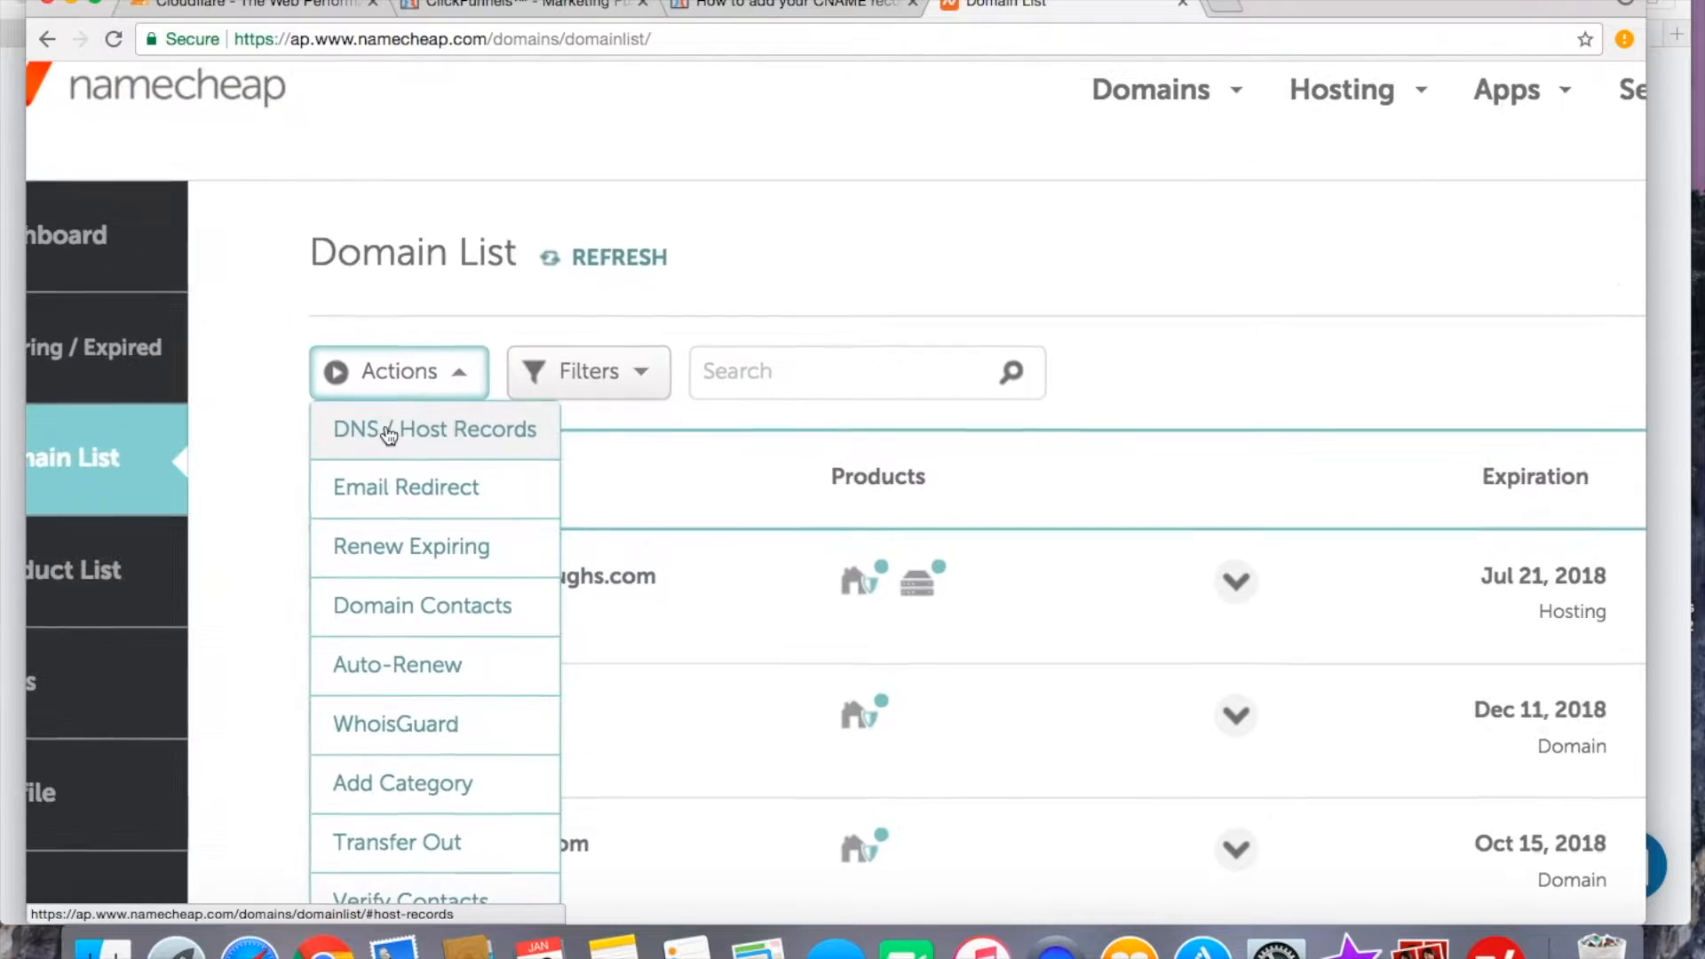
pyautogui.click(425, 433)
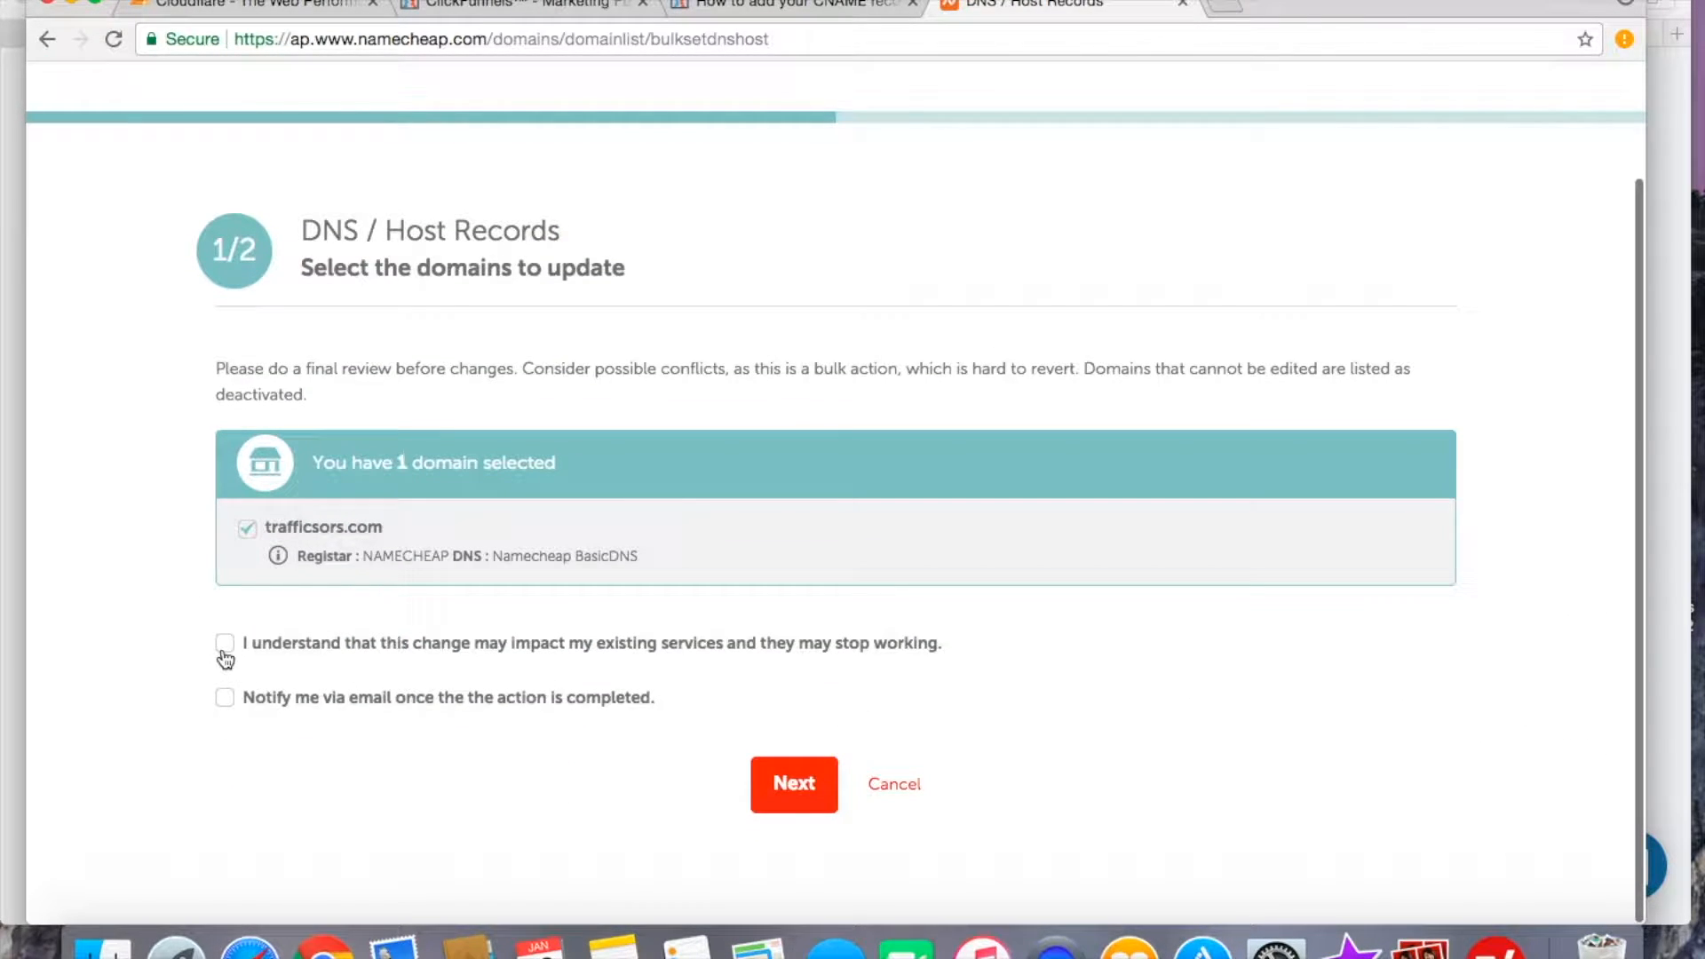
# Tick the acknowledgement that the change may impact existing services and go on to the next stage.
pyautogui.click(225, 657)
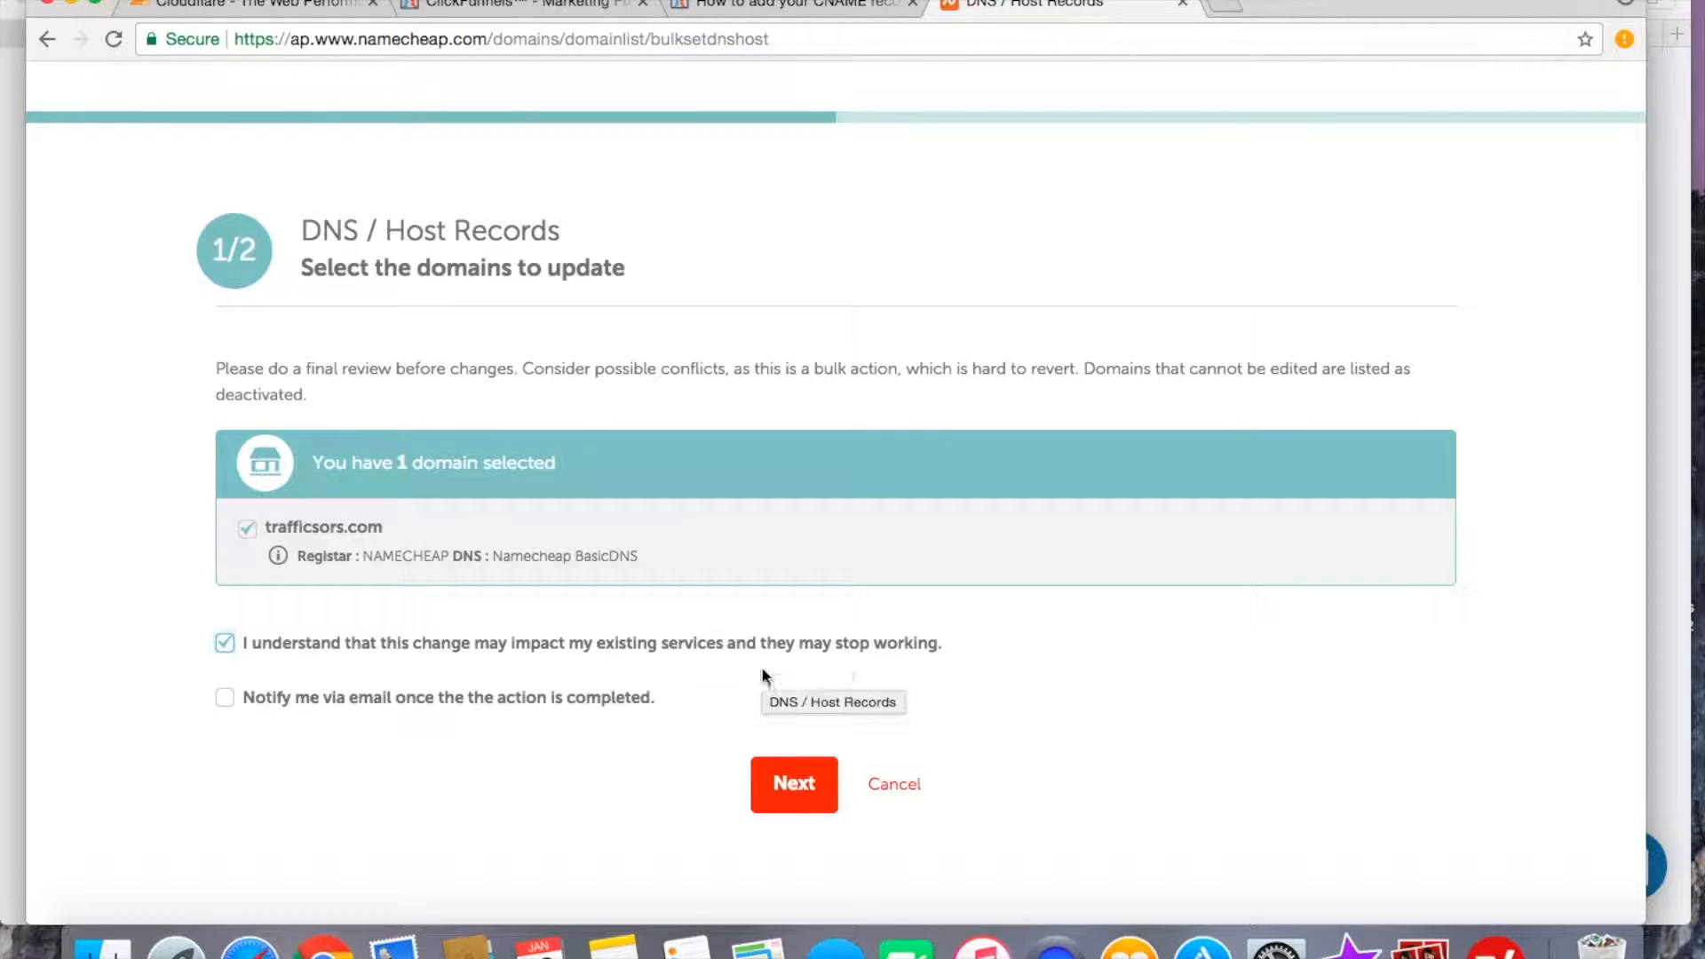
pyautogui.click(782, 788)
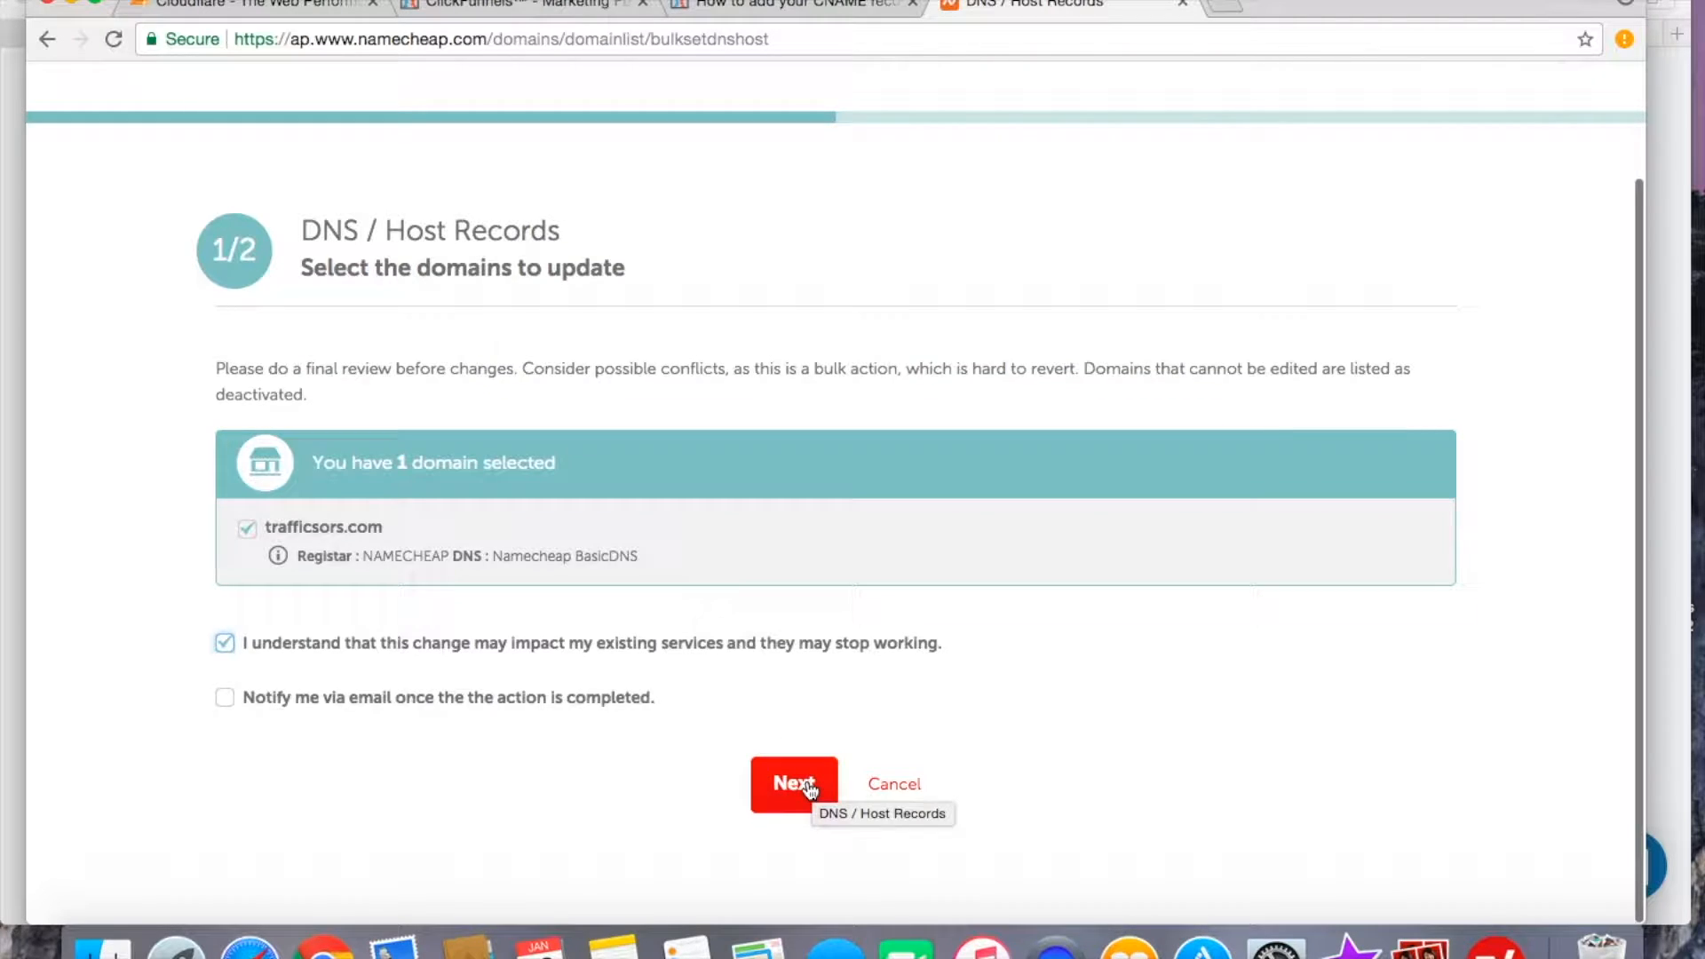
# Keep Namecheap BasicDNS, choose to update host records, and proceed to the host record options.
pyautogui.scroll(-3, 806, 779)
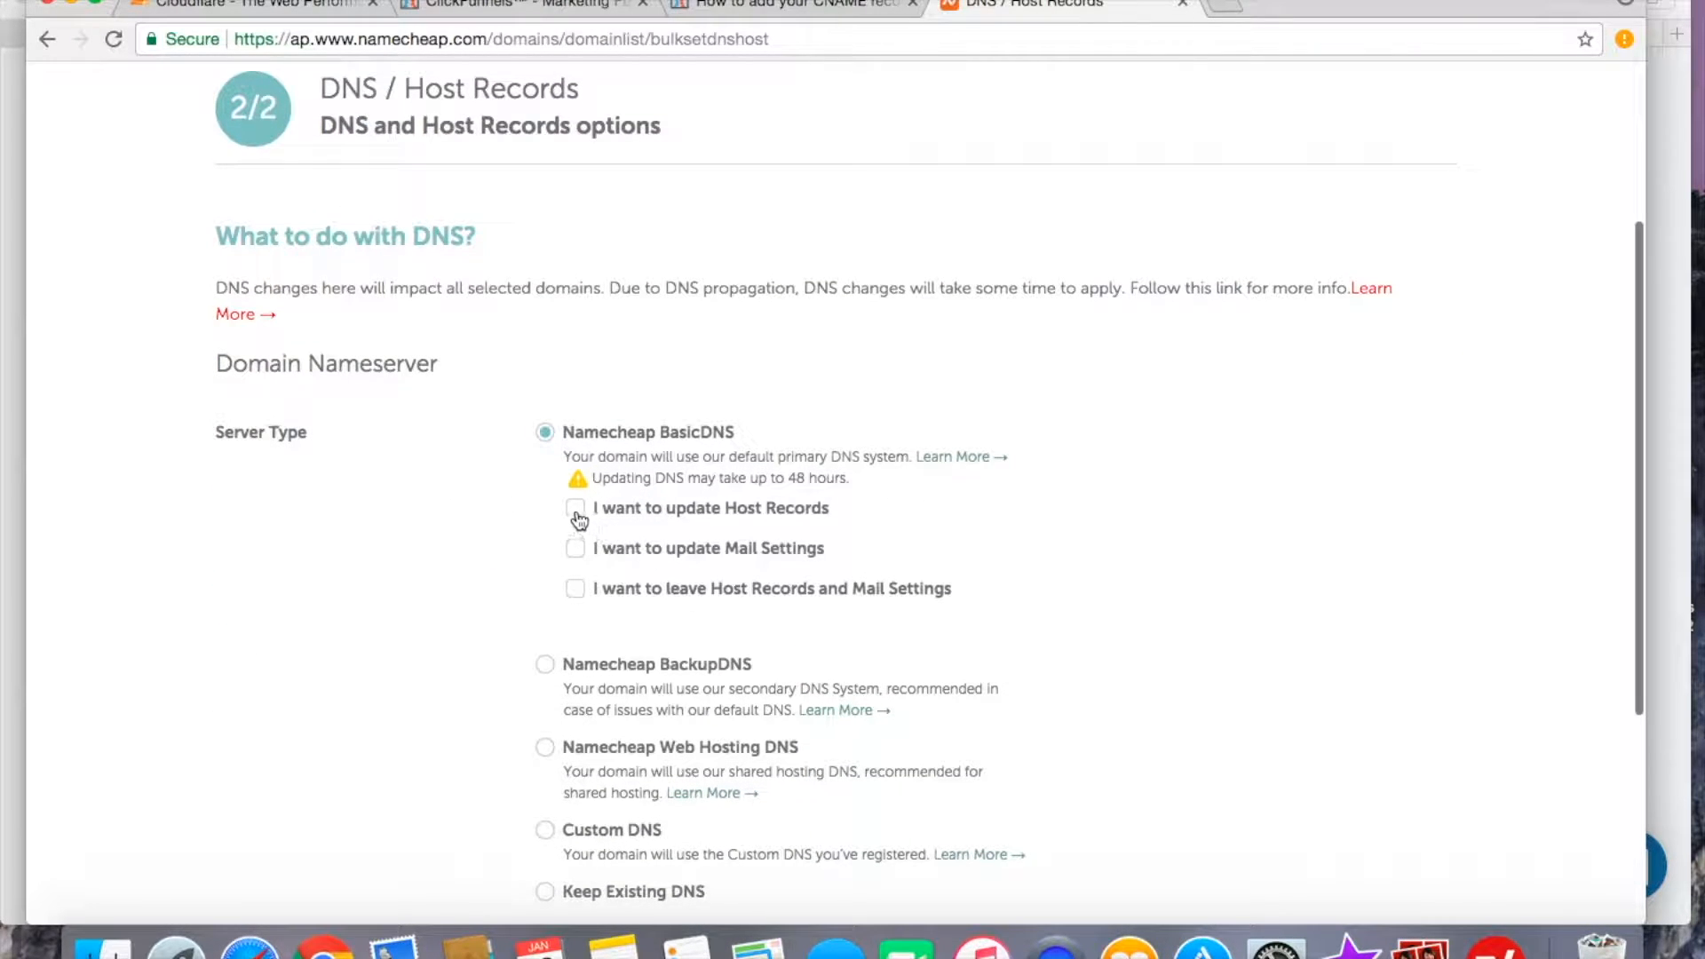
pyautogui.click(574, 508)
pyautogui.scroll(-4, 721, 666)
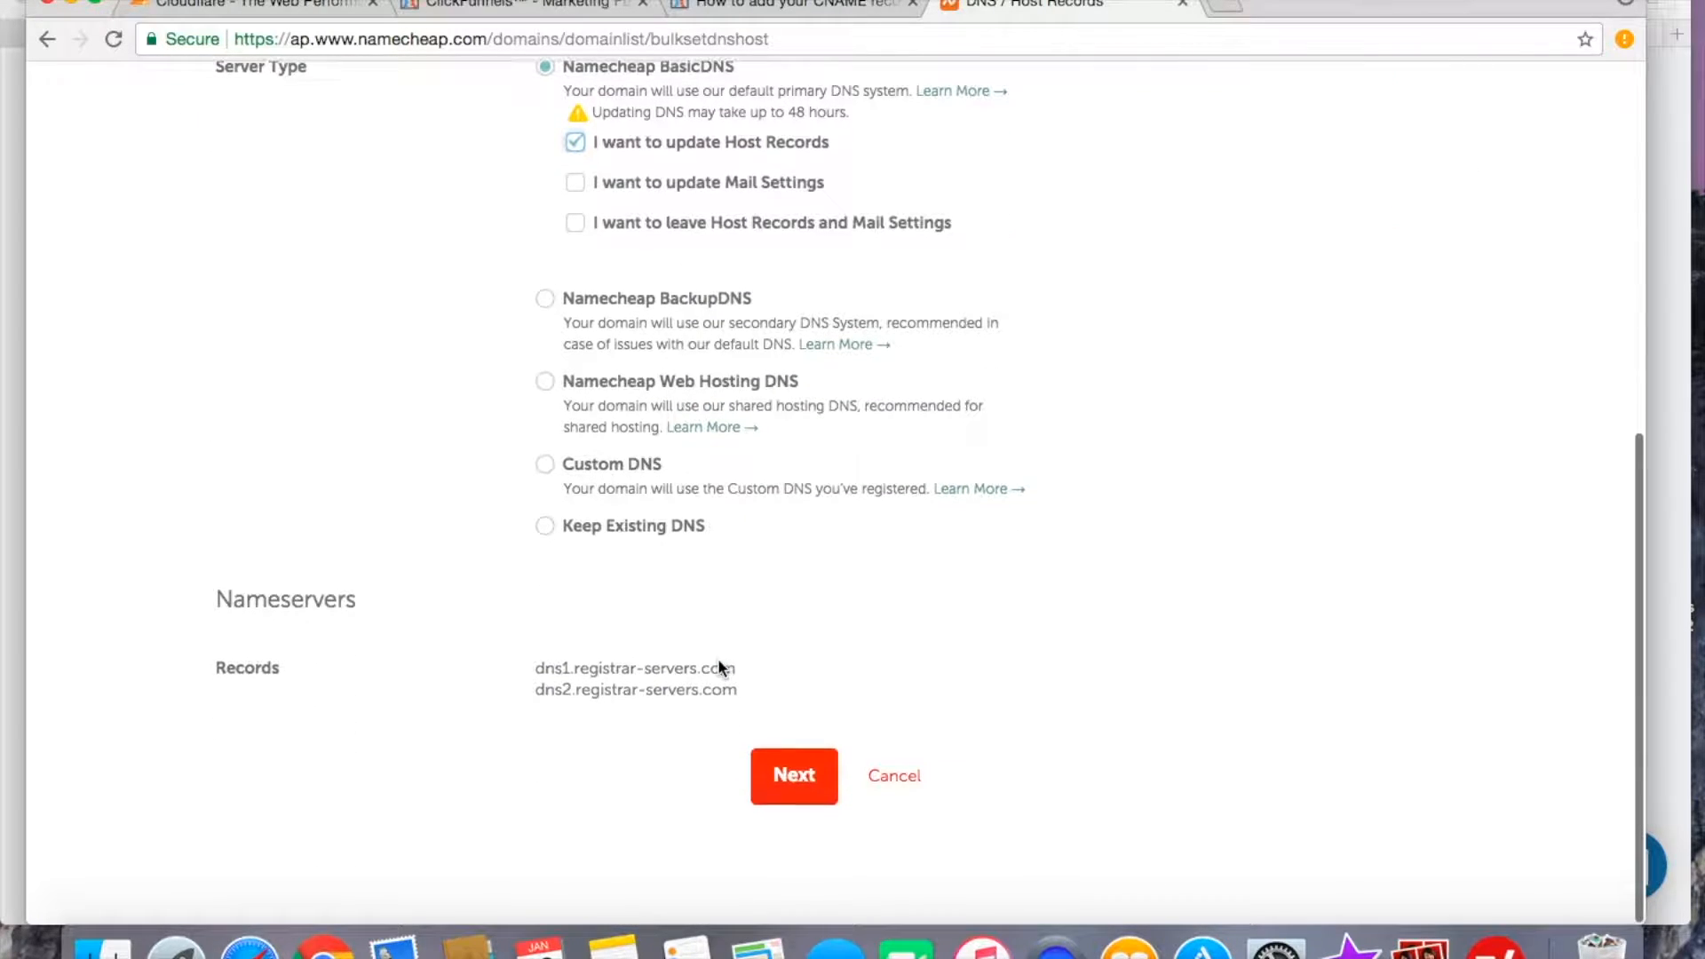
pyautogui.click(770, 792)
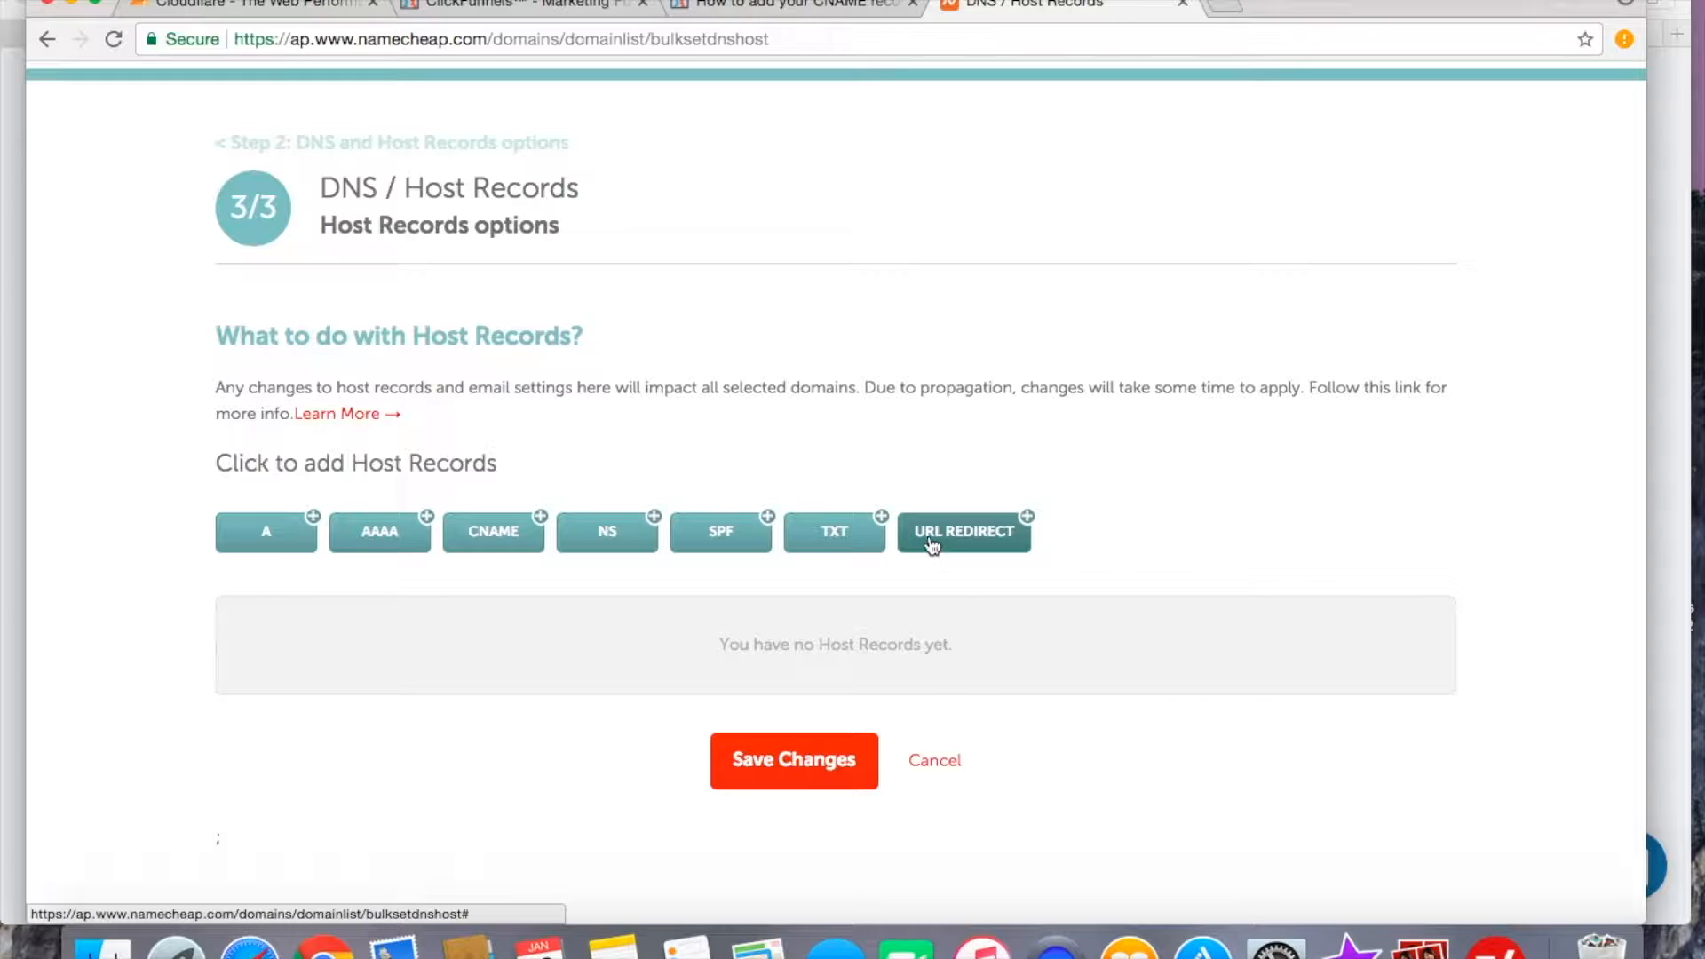
pyautogui.click(946, 532)
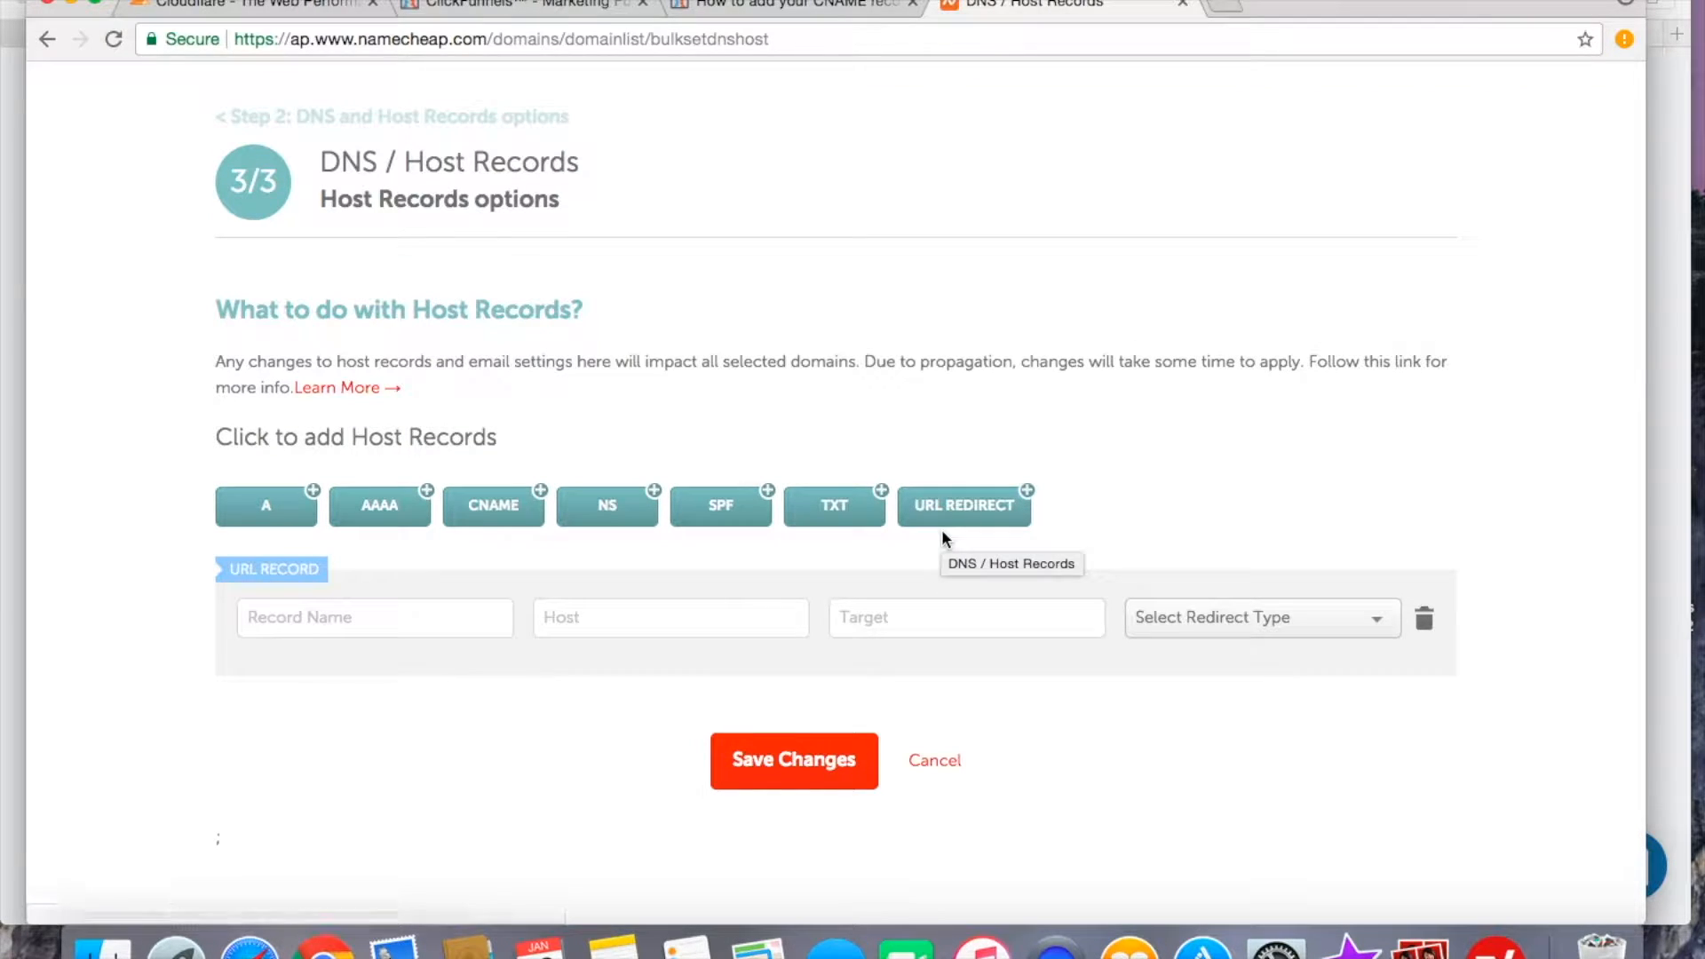
pyautogui.scroll(2, 592, 634)
pyautogui.click(581, 616)
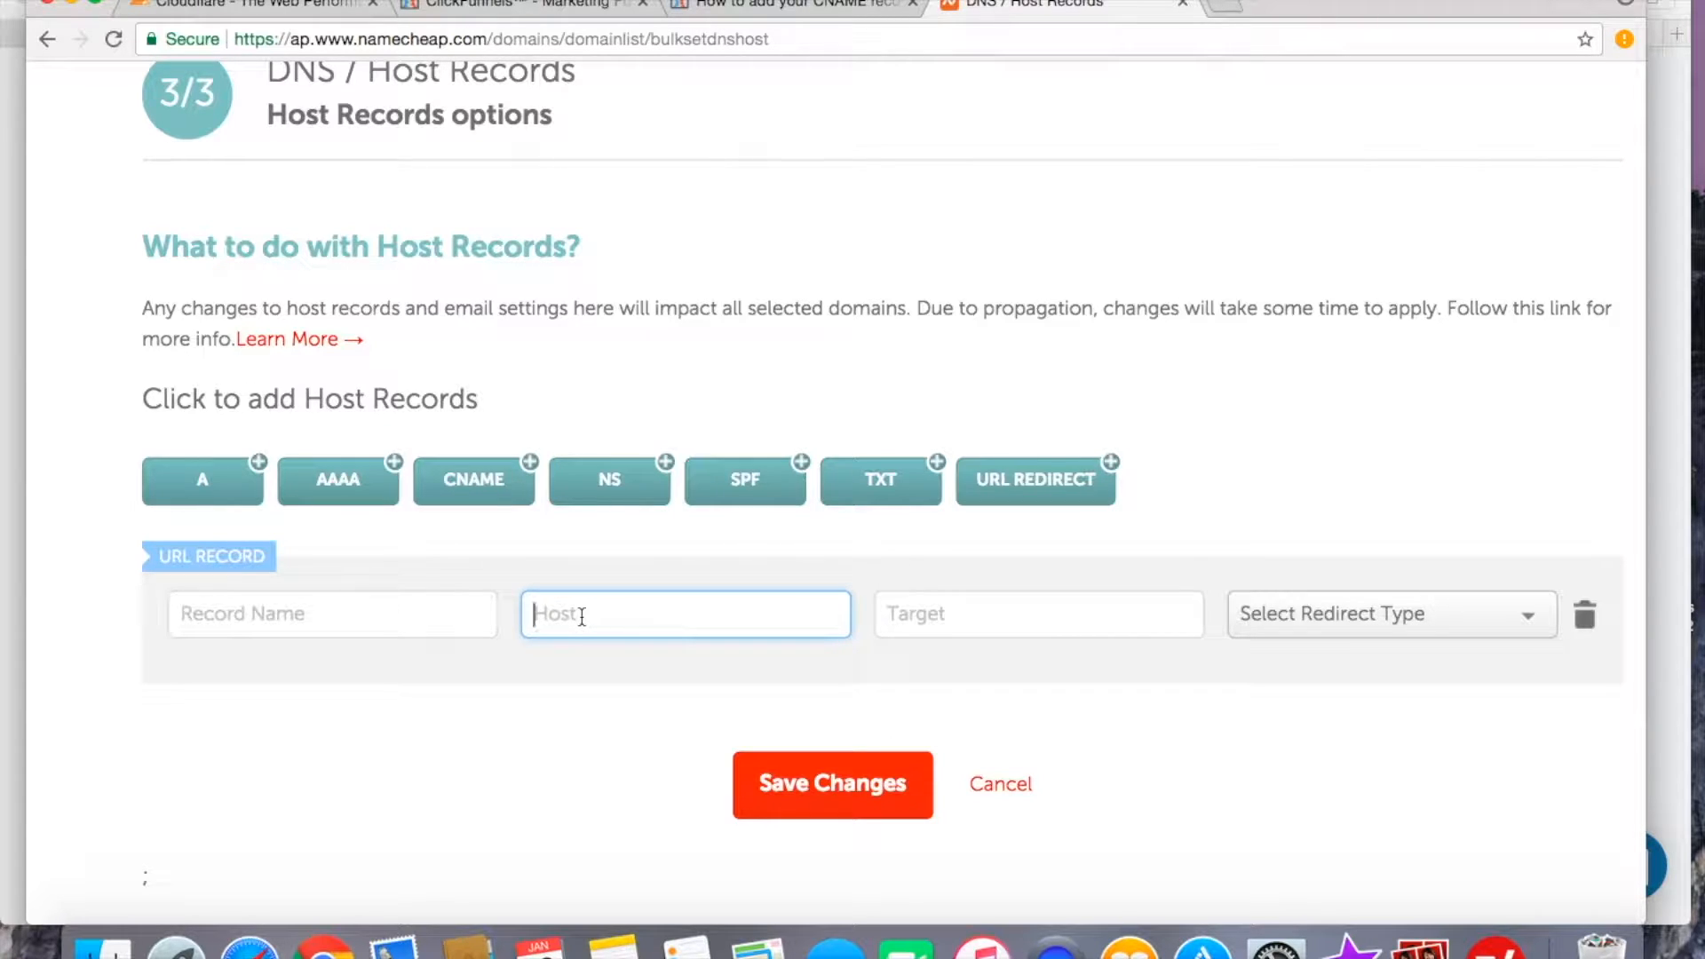
pyautogui.write('trafficsors.com')
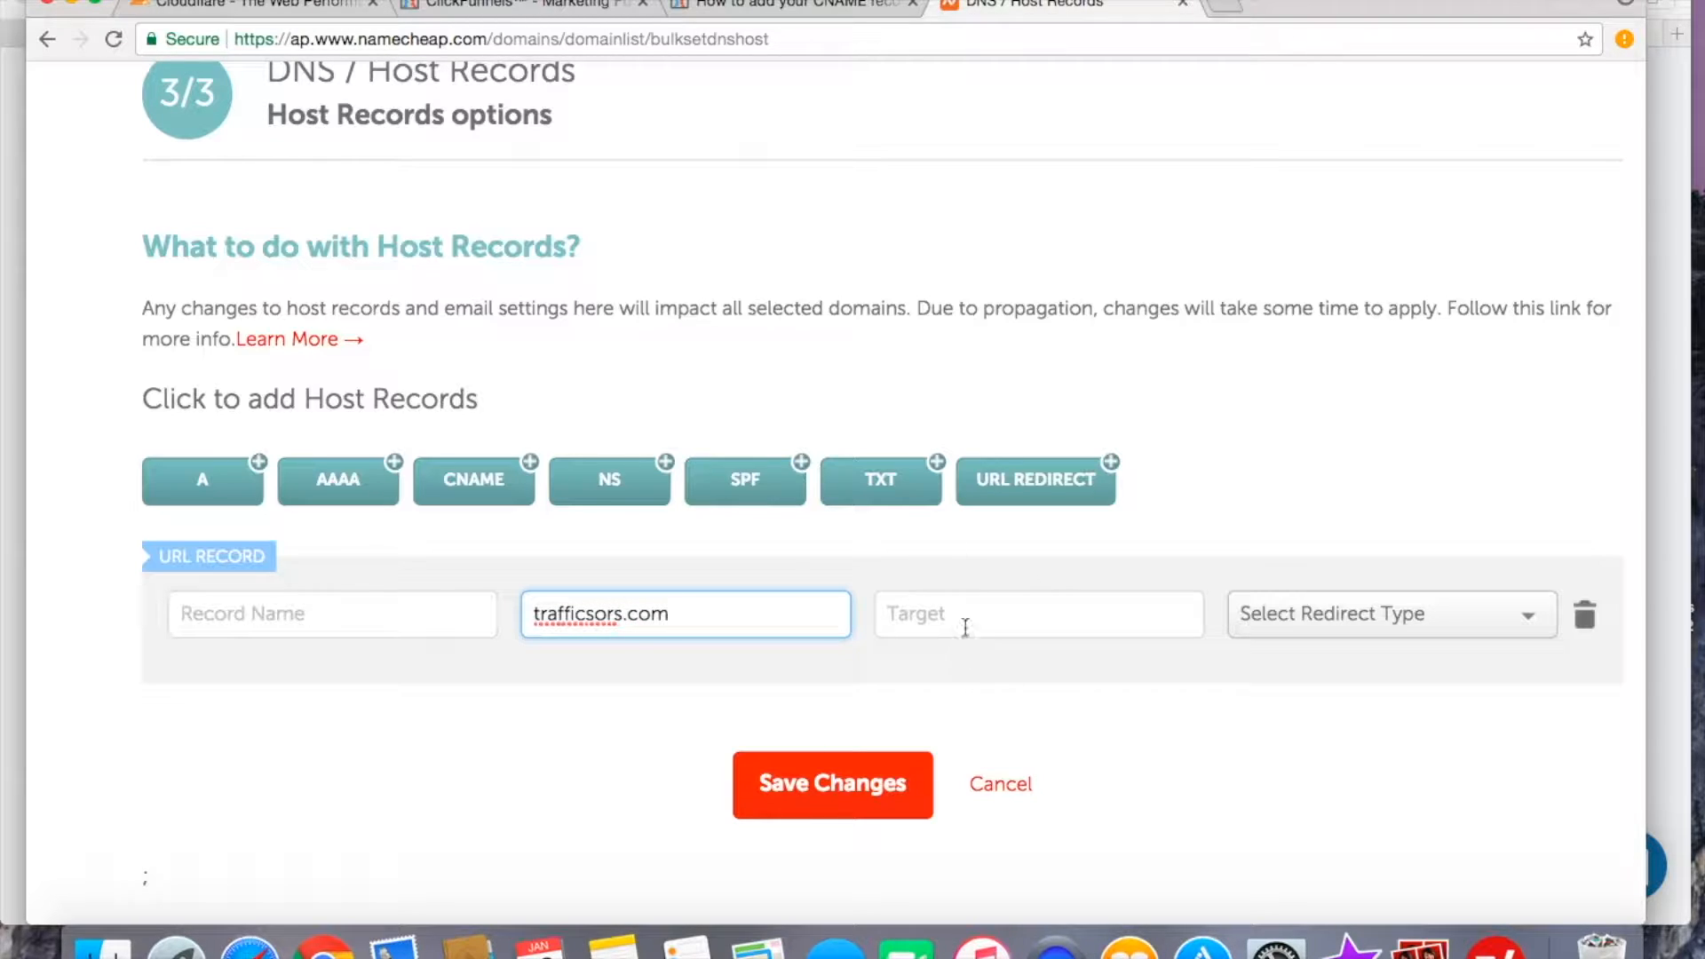
pyautogui.click(912, 614)
pyautogui.write('https://w')
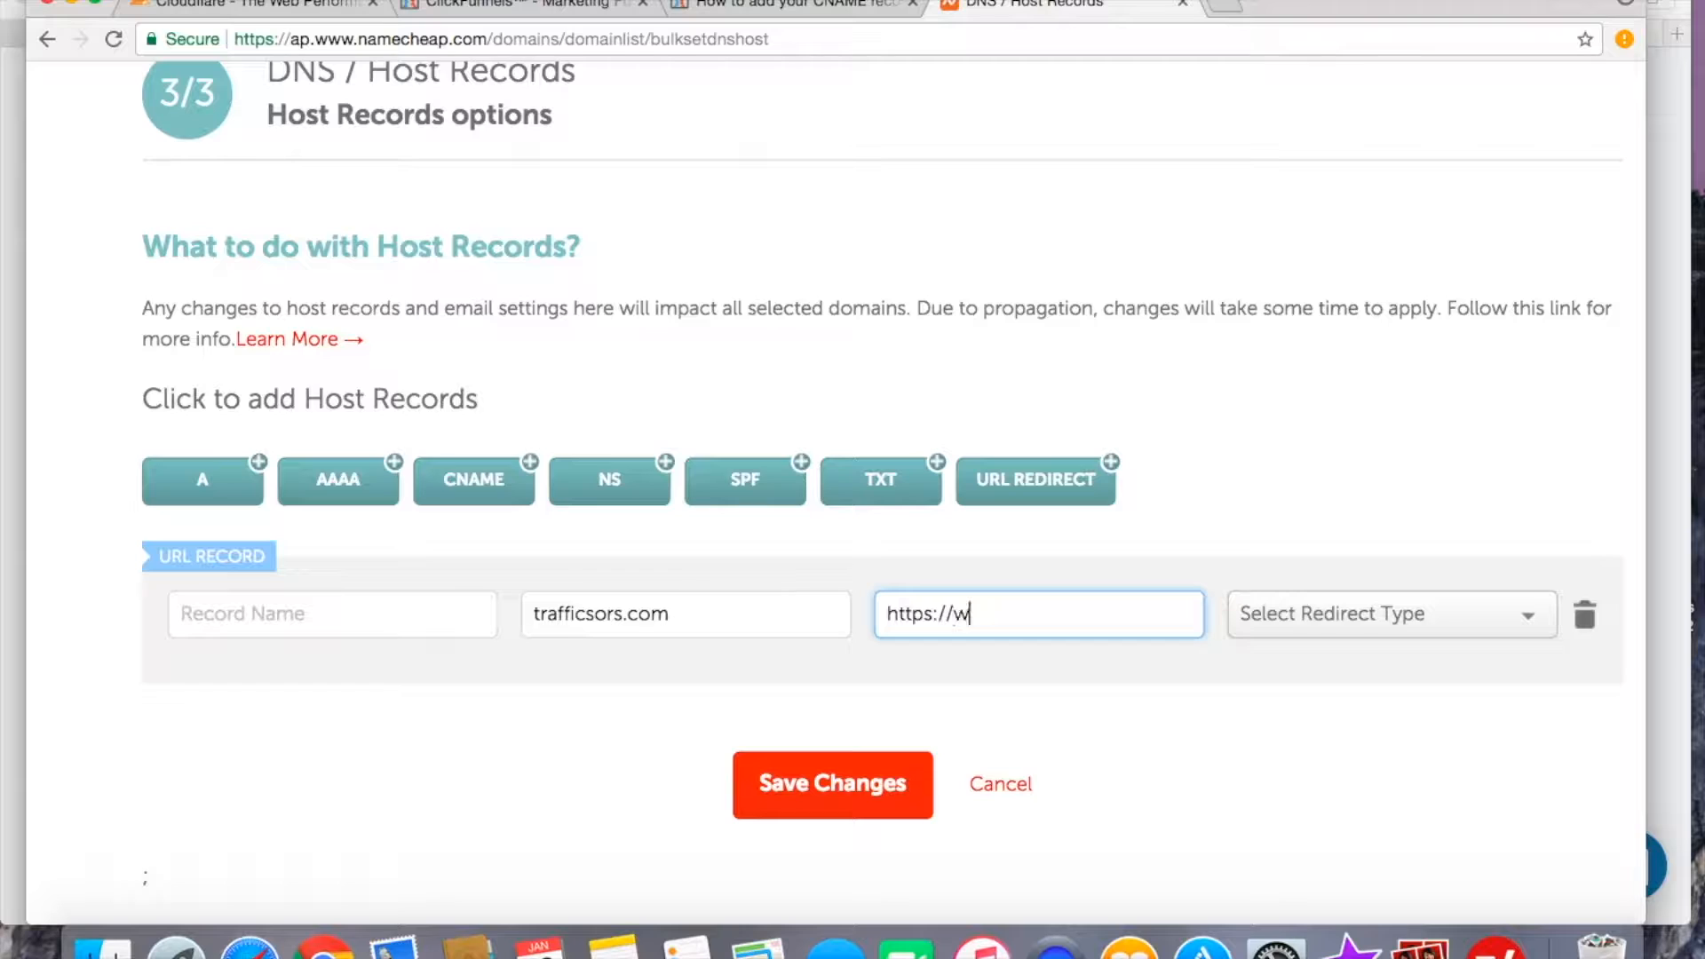
pyautogui.write('ww.trafficsors.com')
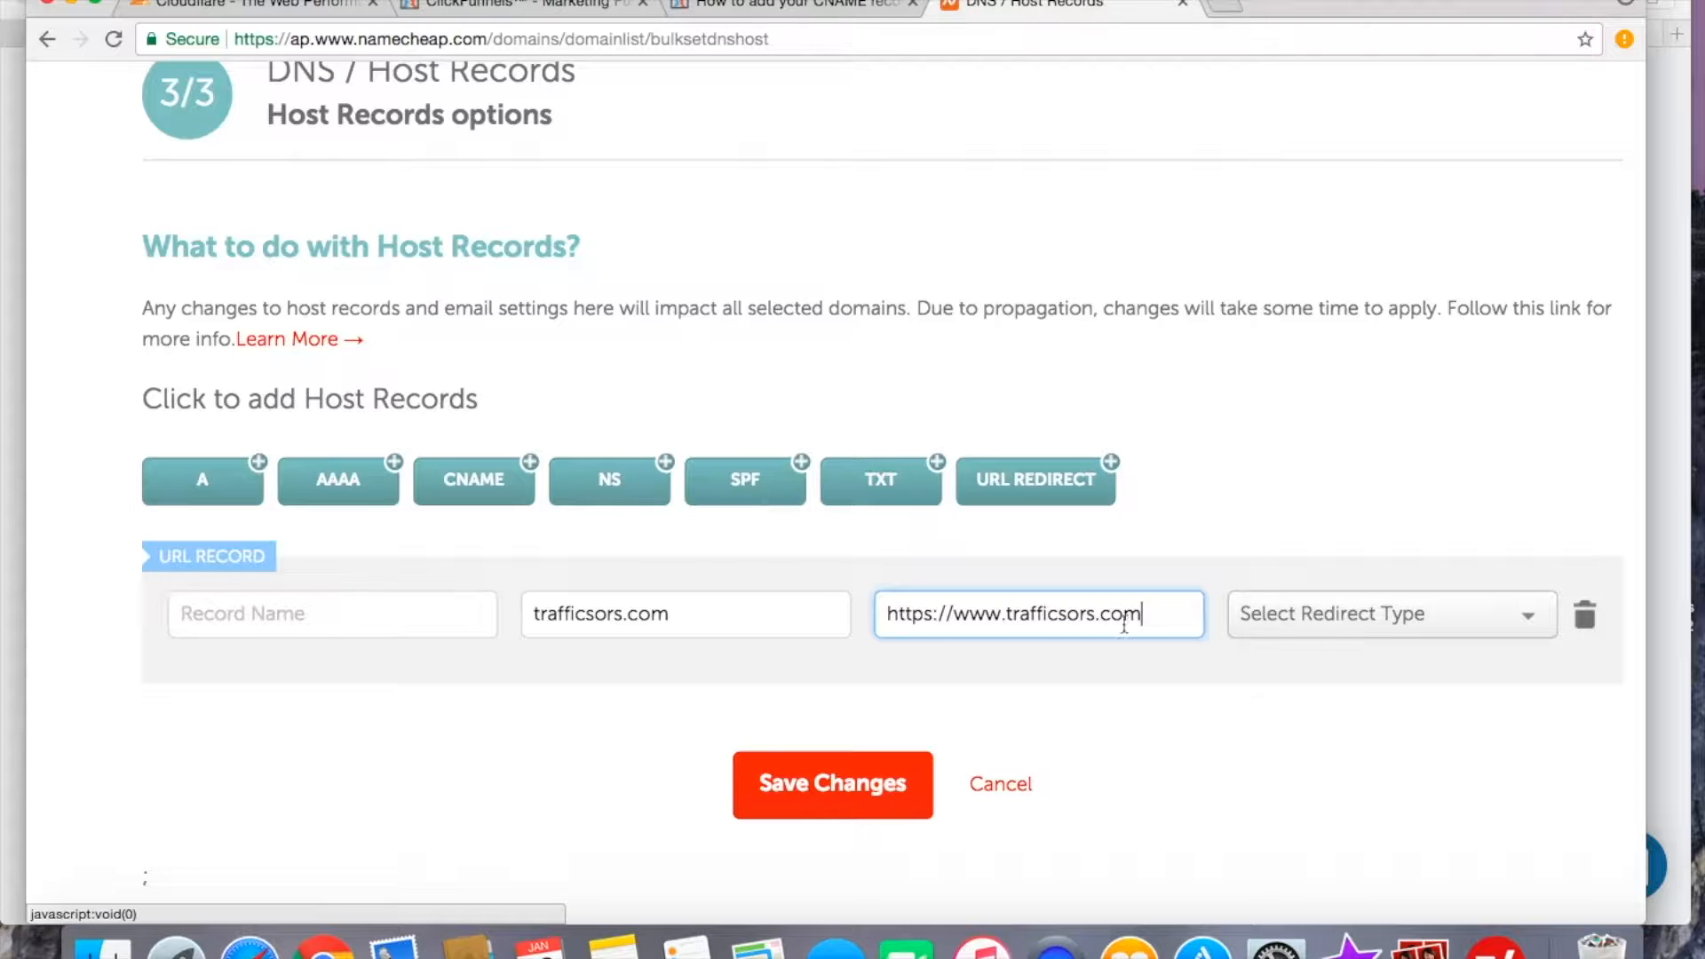
pyautogui.click(796, 792)
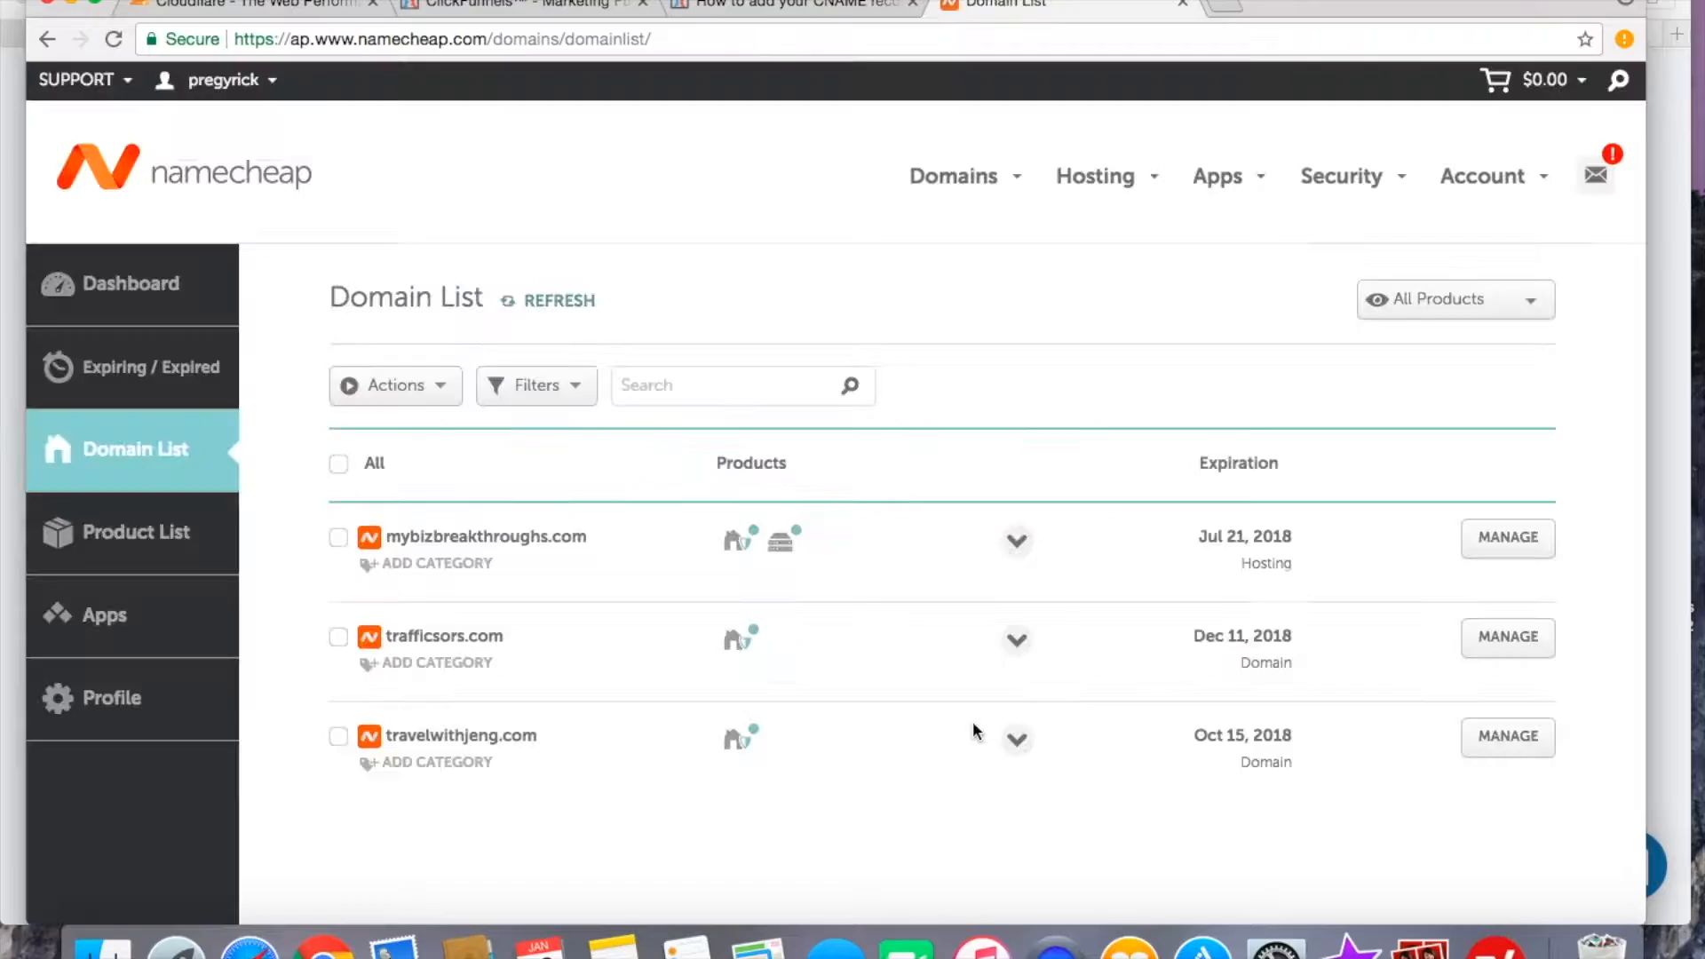
pyautogui.click(573, 6)
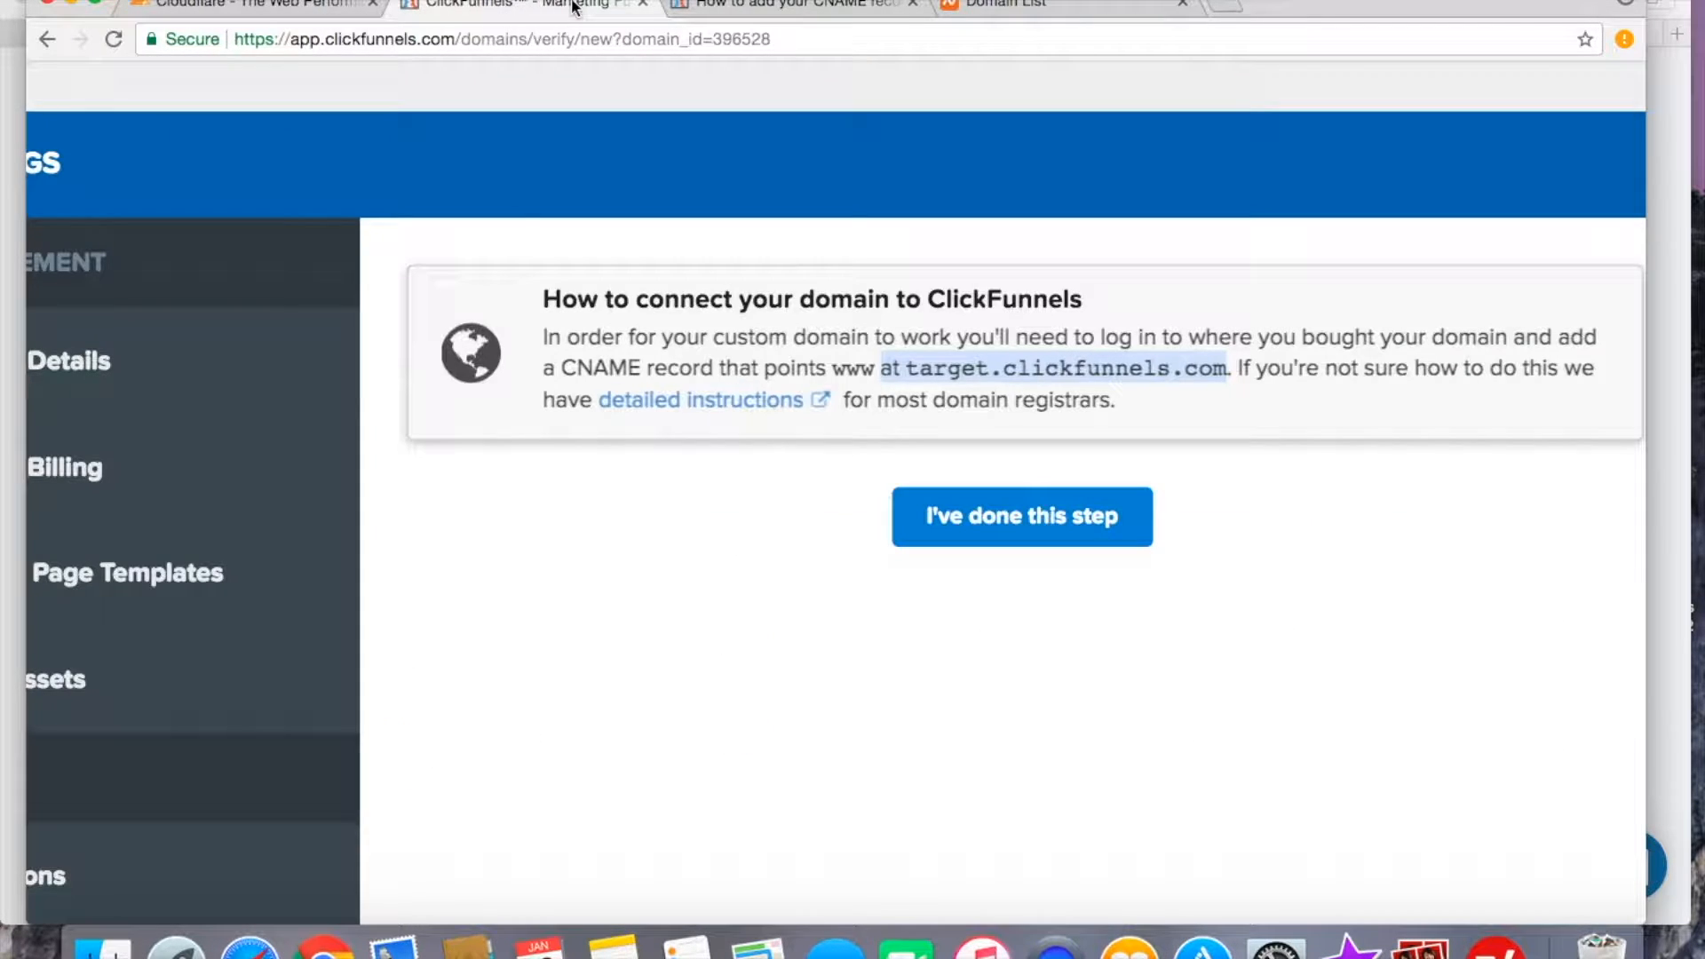
pyautogui.click(1035, 532)
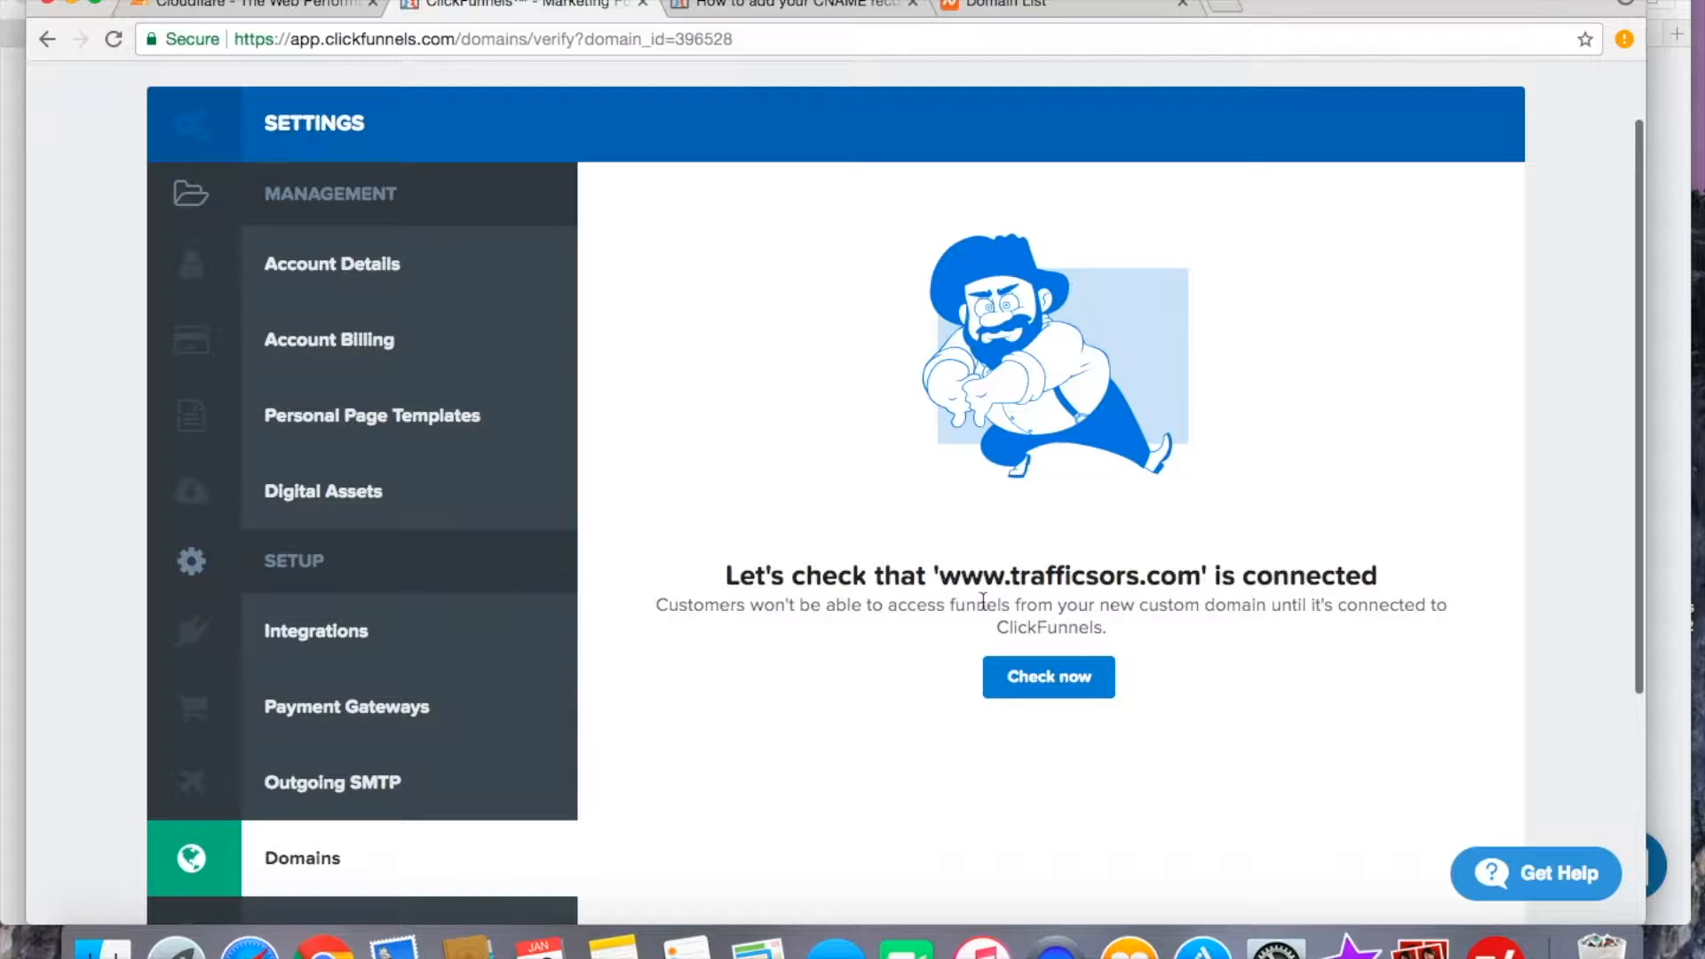
pyautogui.scroll(1, 1049, 583)
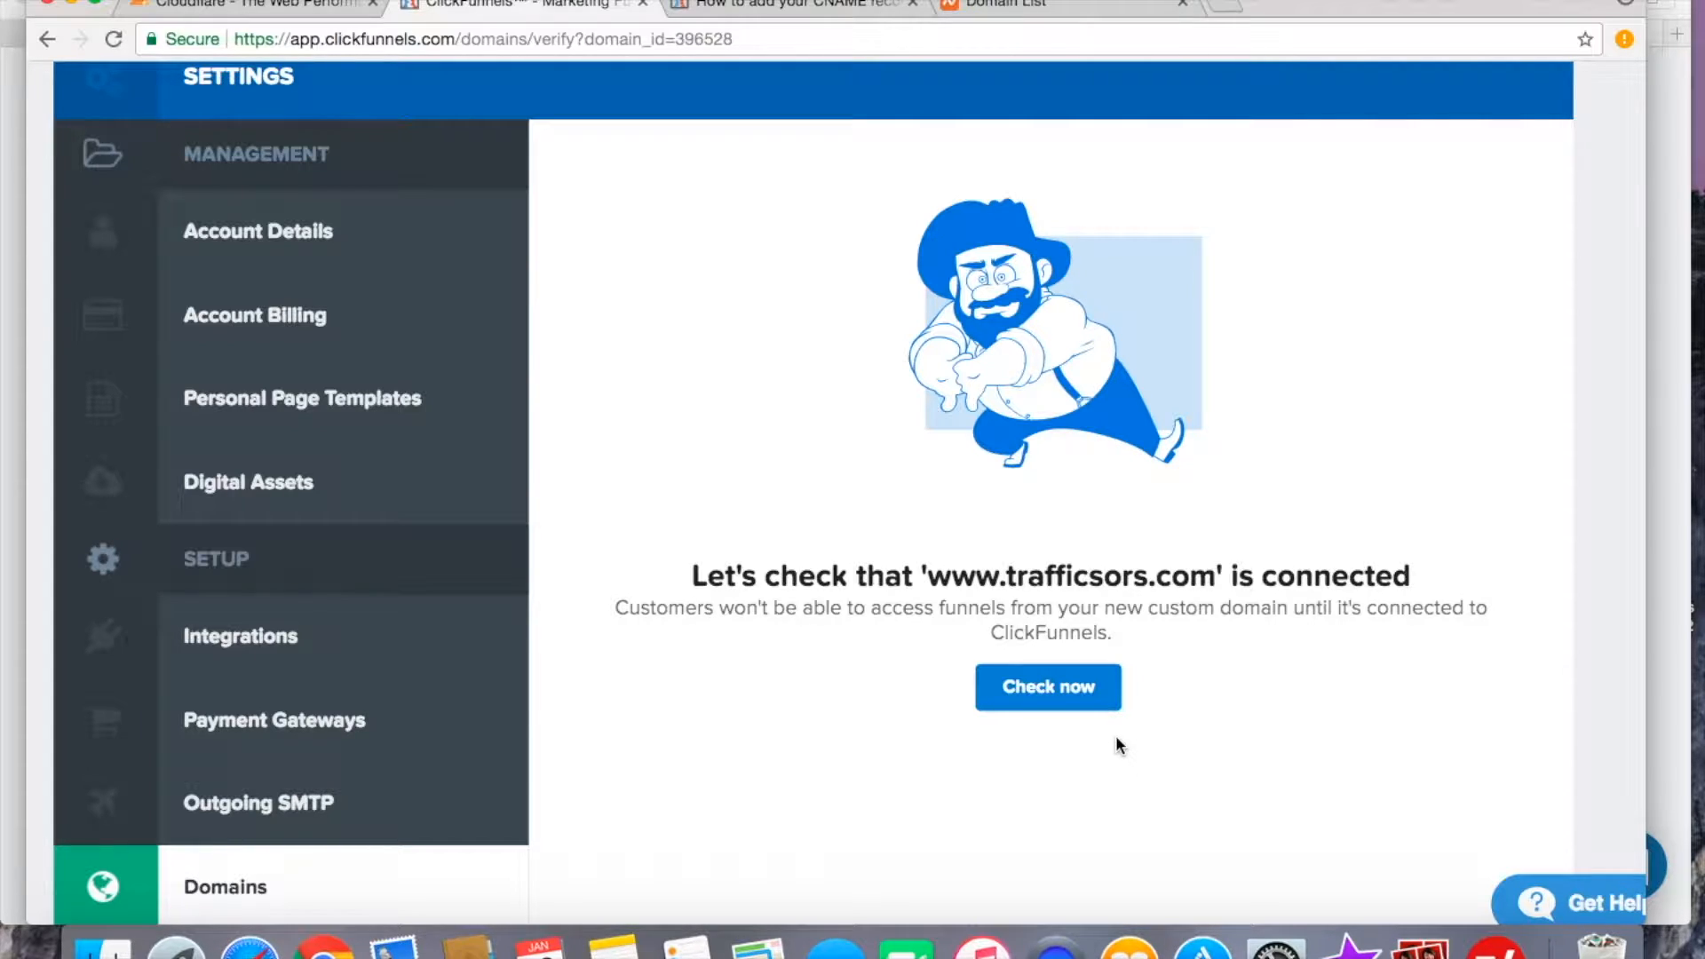
pyautogui.click(1052, 691)
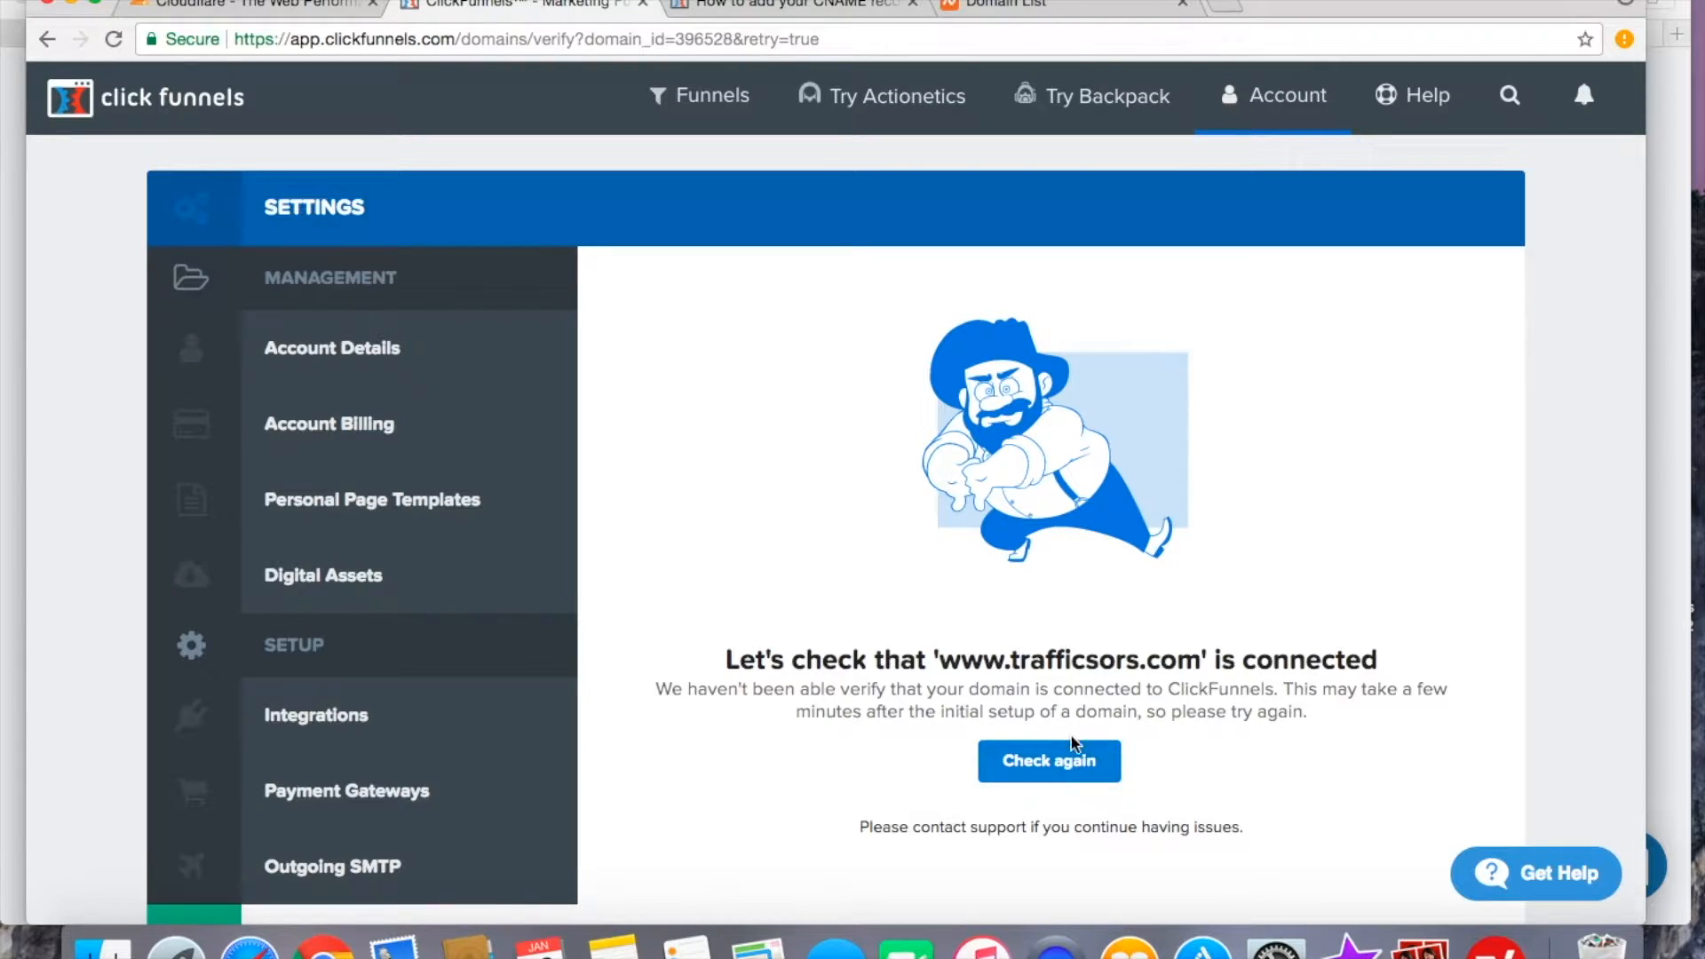
# Switch back to the Namecheap domain list.
pyautogui.scroll(-3, 1169, 746)
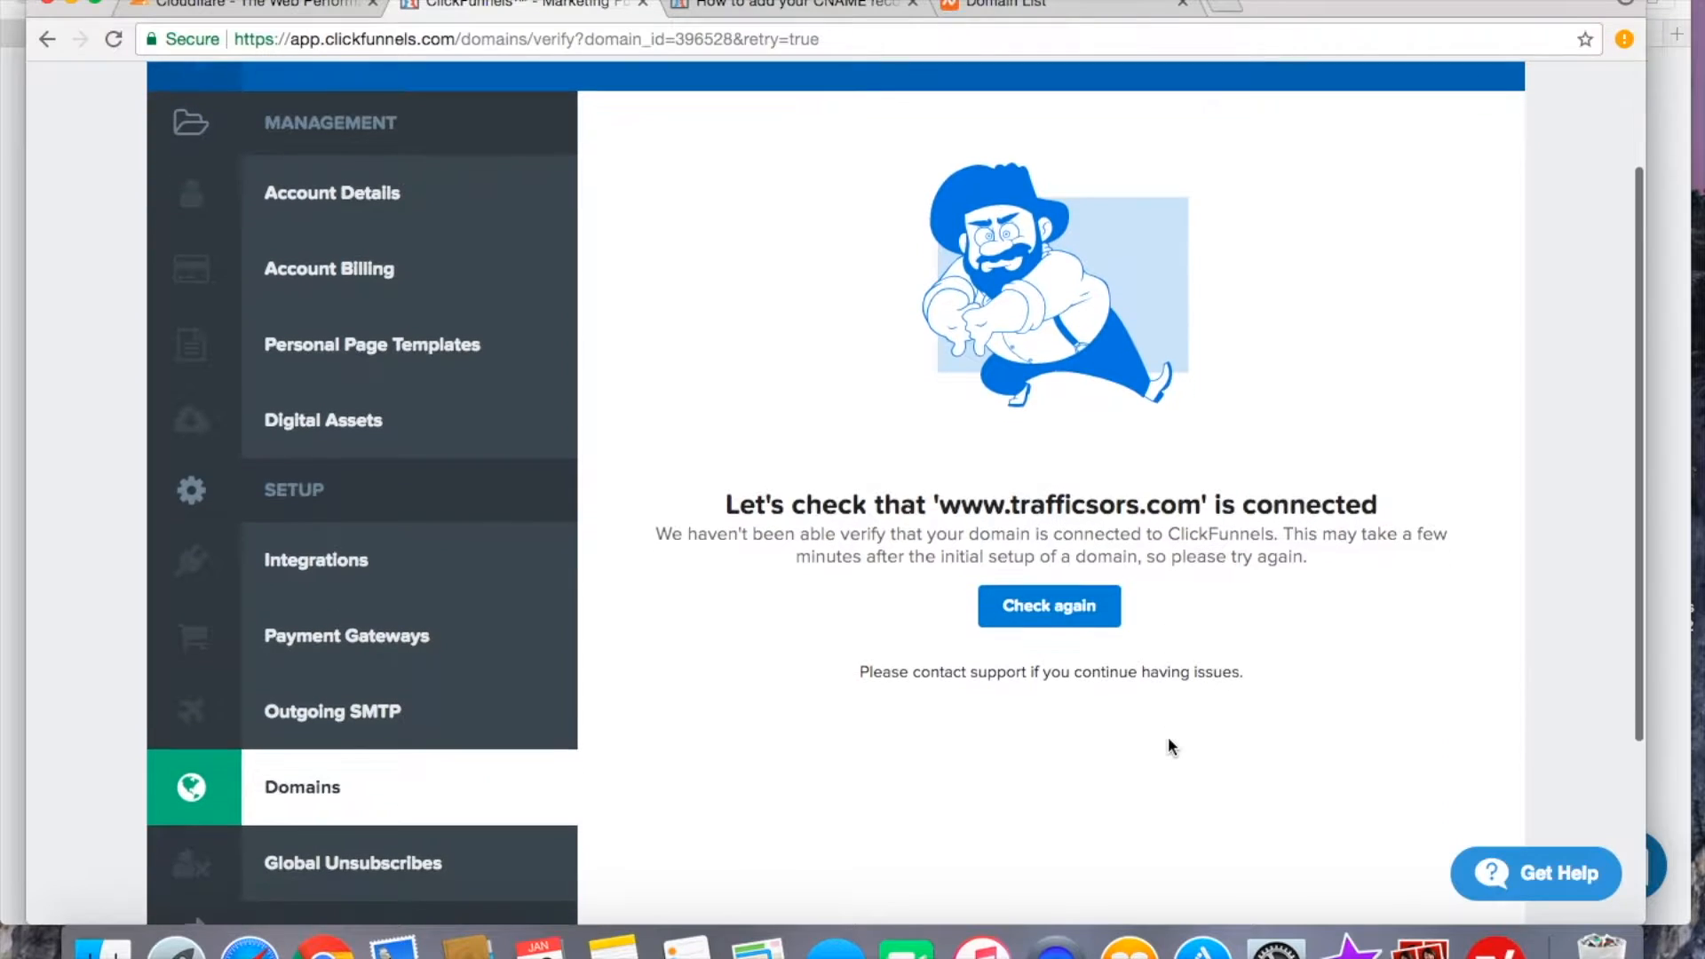
pyautogui.scroll(1, 1168, 746)
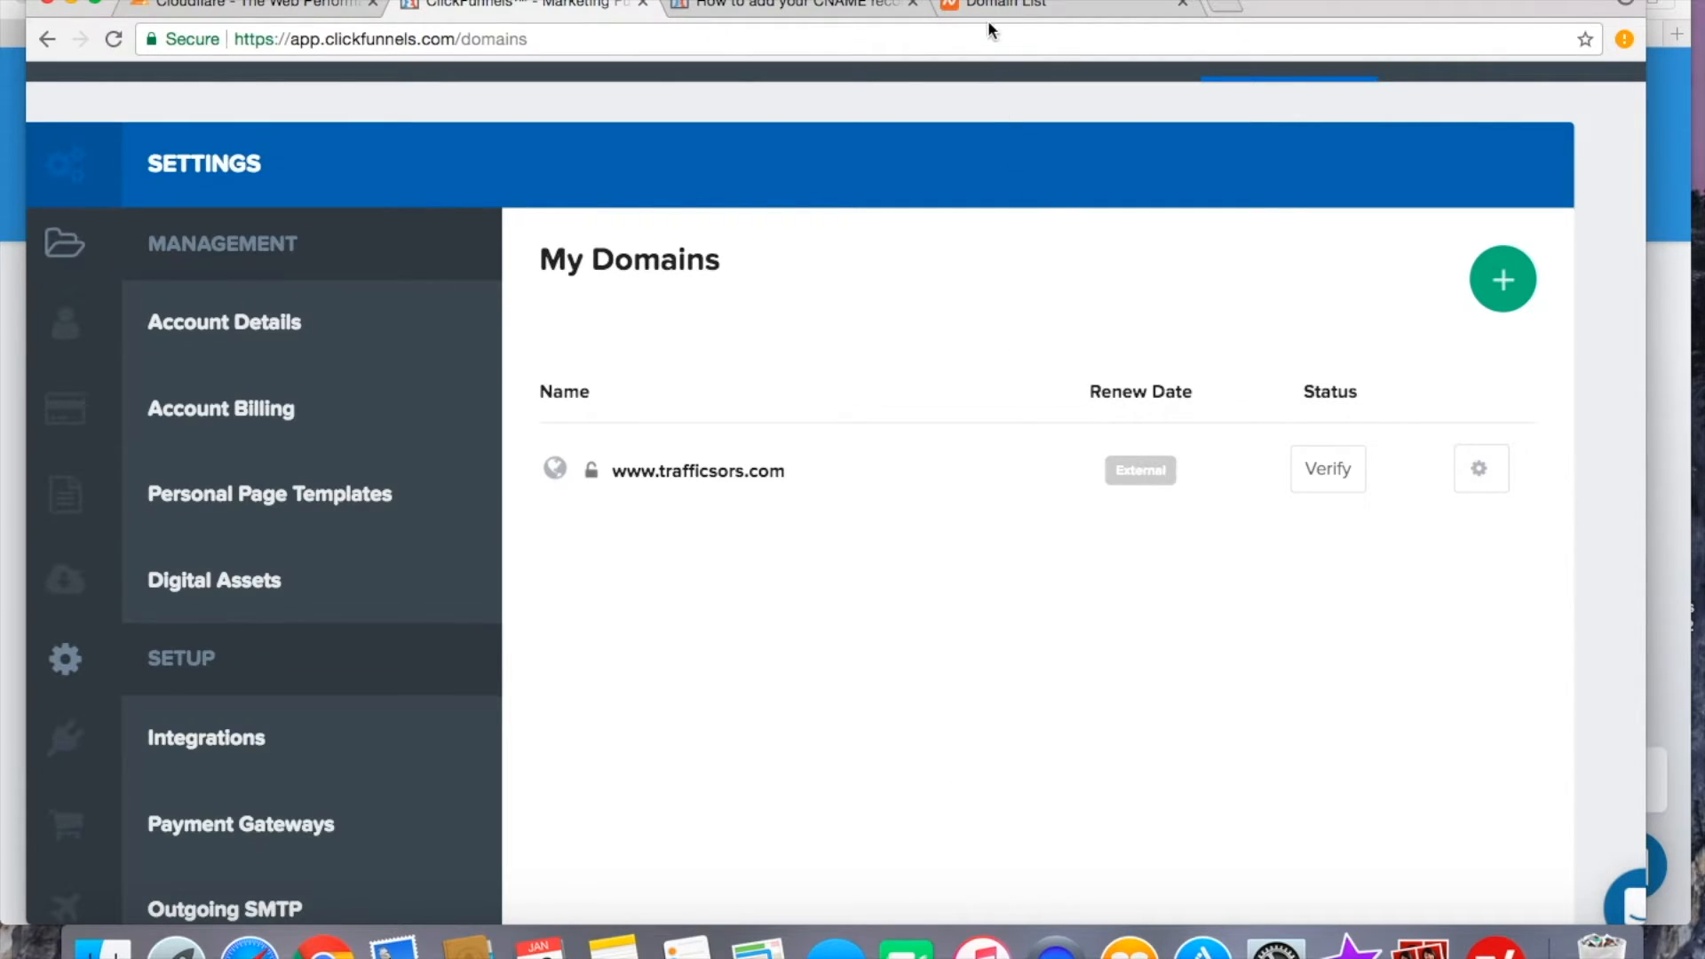
pyautogui.click(1010, 12)
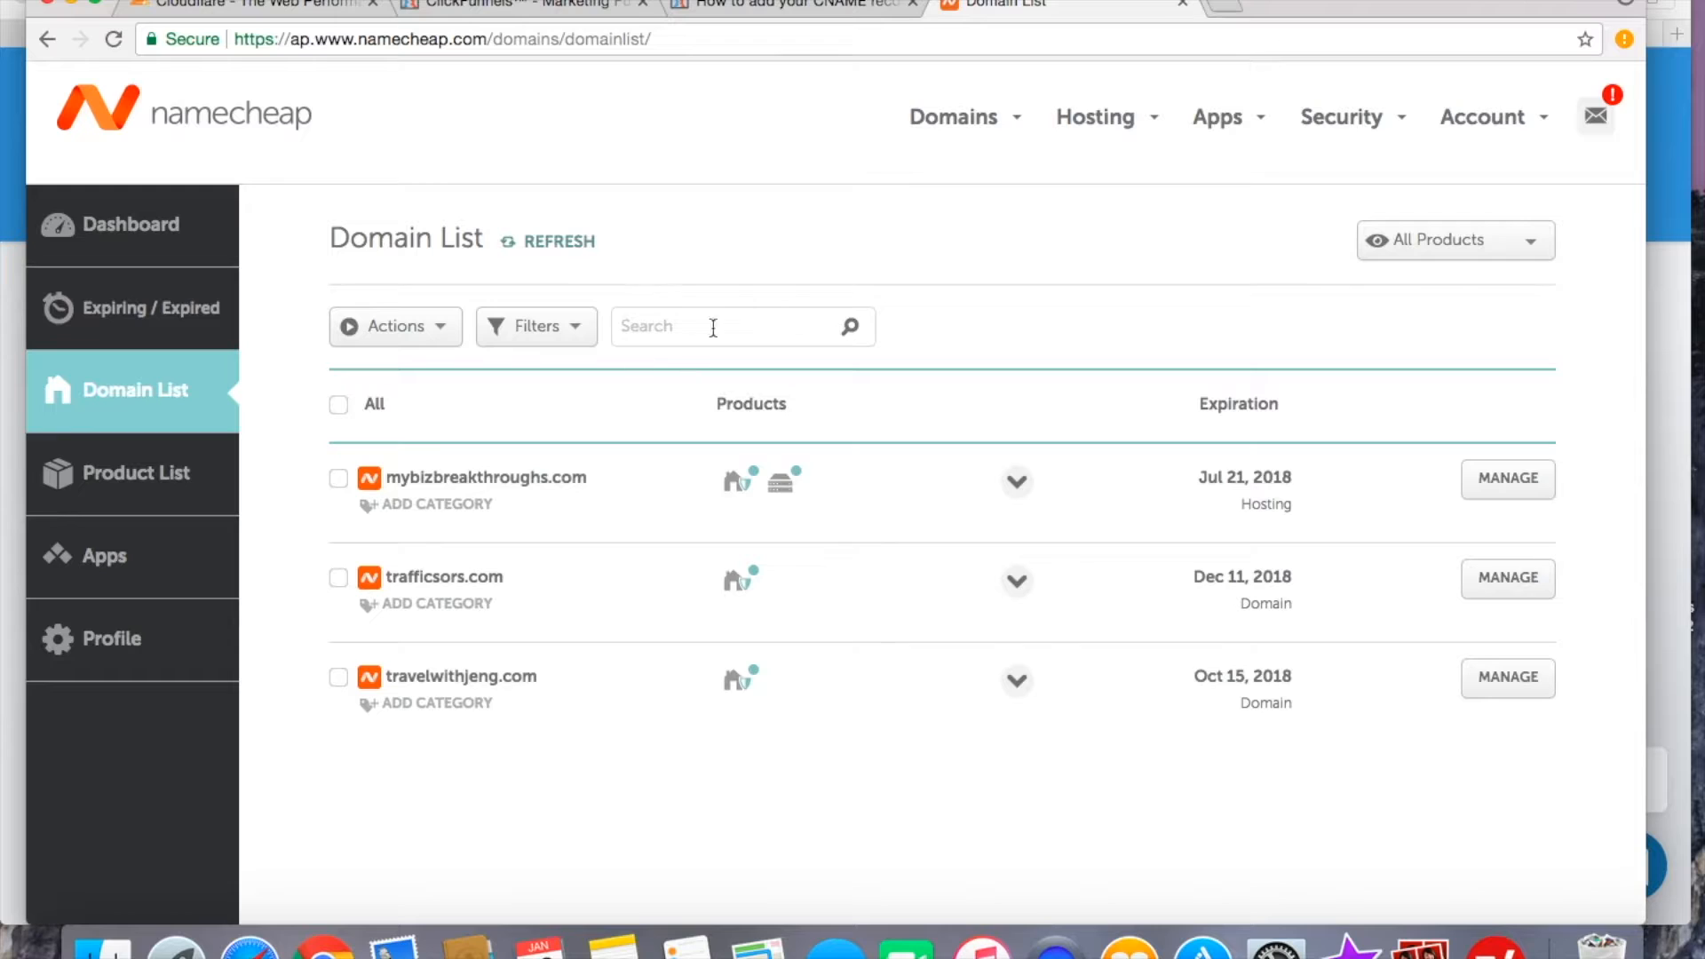